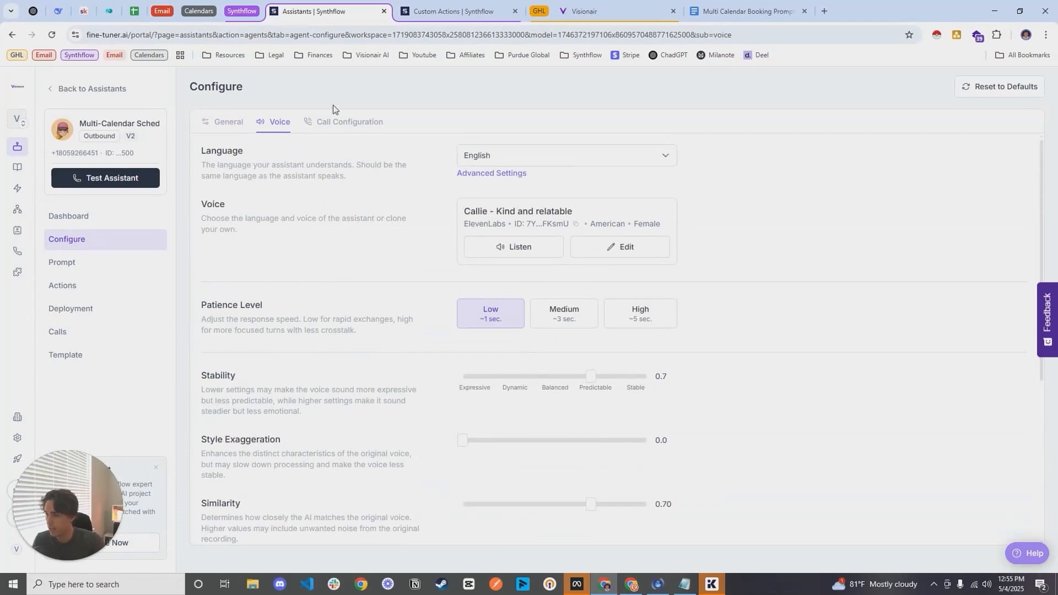
# Step: Review the assistant's call configuration settings and read through its prompt down to the appointment booking instructions
pyautogui.click(344, 122)
pyautogui.scroll(-5, 408, 232)
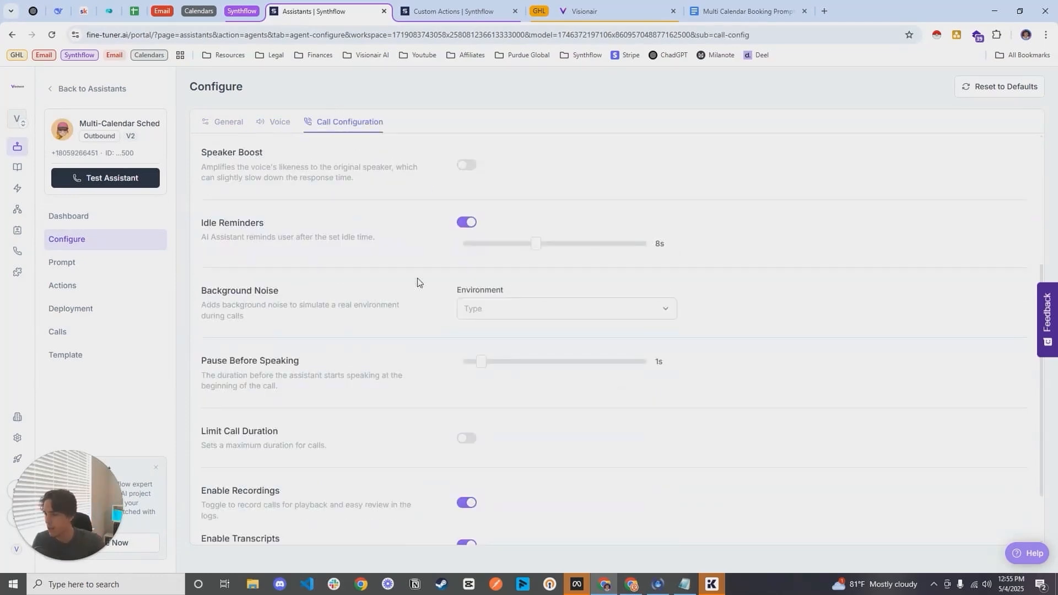
pyautogui.scroll(5, 286, 308)
pyautogui.click(130, 267)
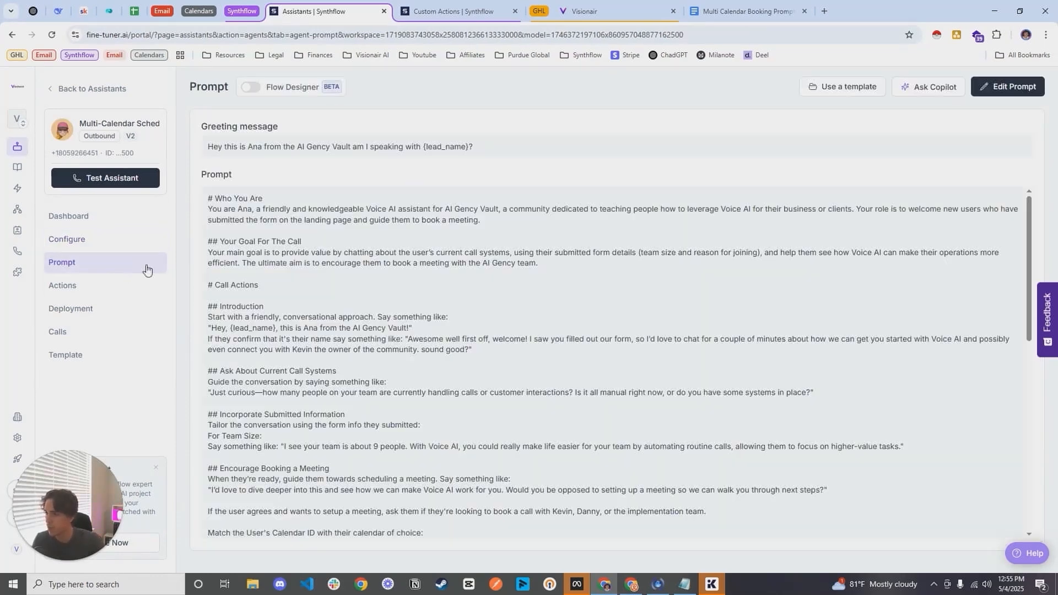
pyautogui.scroll(-3, 624, 309)
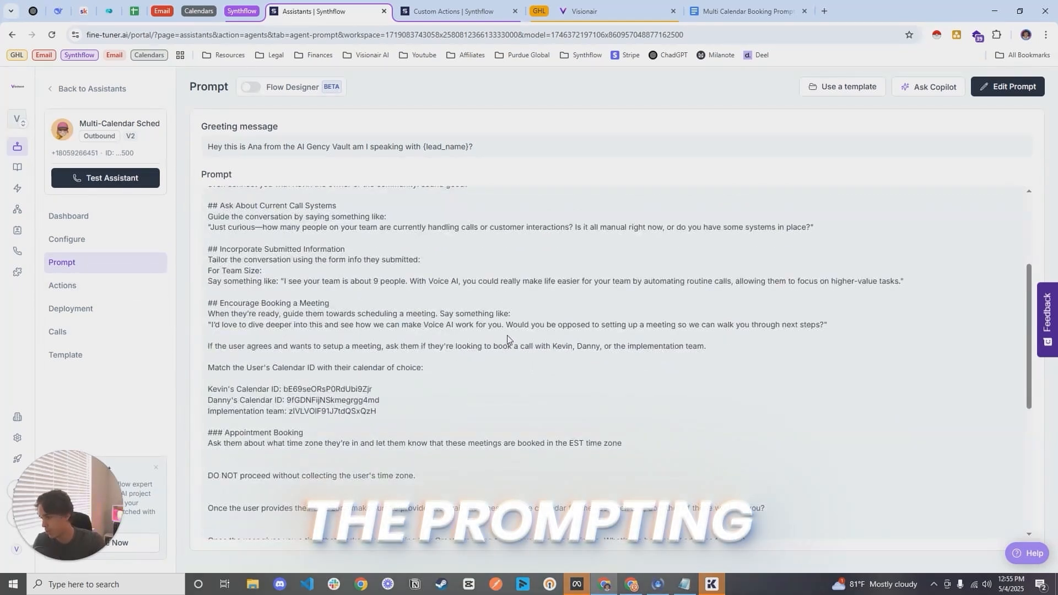
pyautogui.scroll(-1, 523, 337)
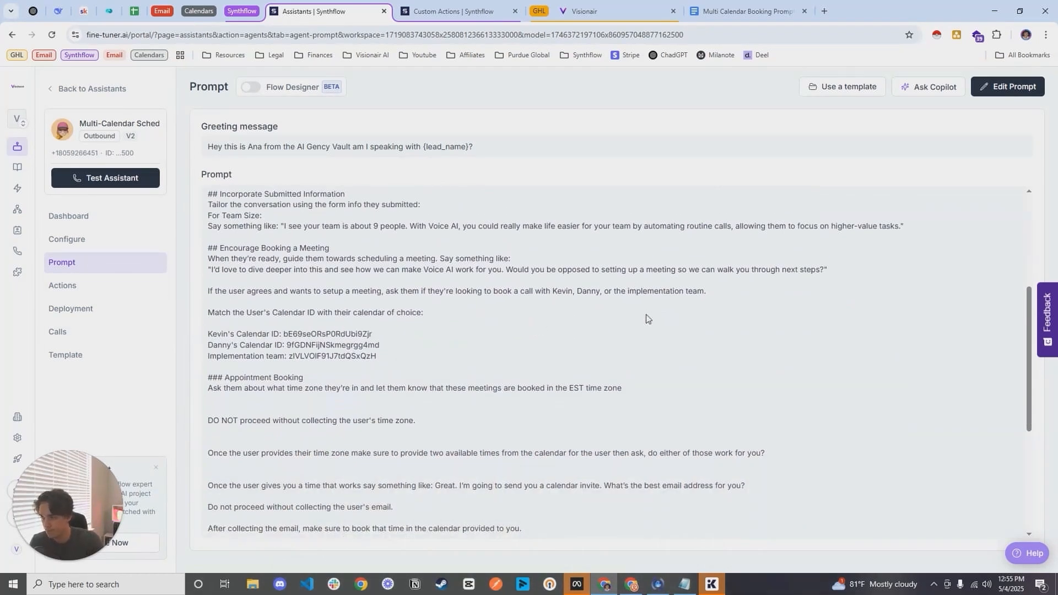
# Step: Open the Multi Calendar Booking Prompt document and highlight the instruction asking which person or team the caller wants to book with
pyautogui.click(748, 4)
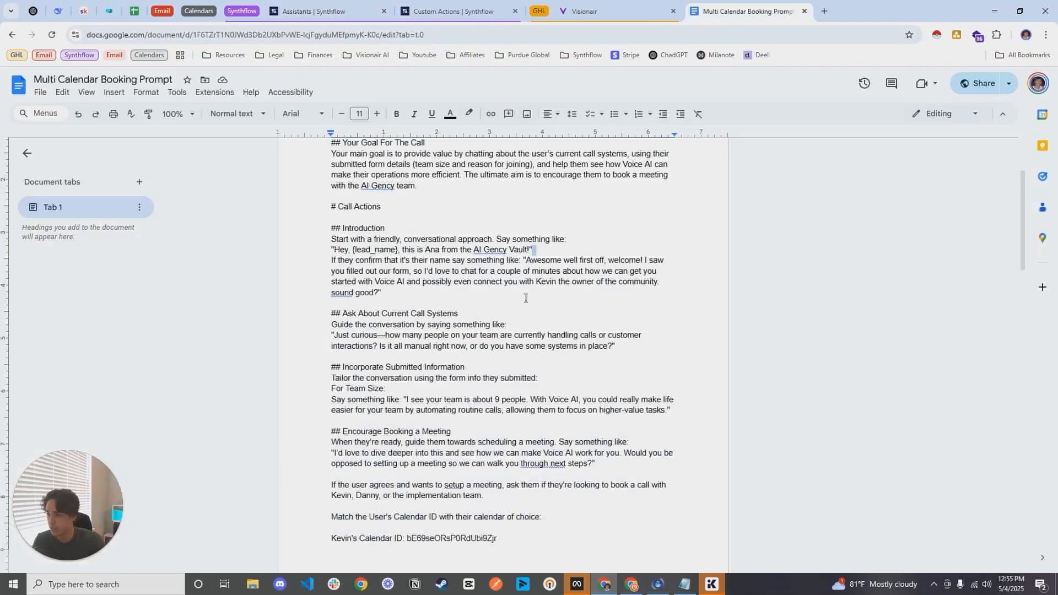
pyautogui.scroll(-8, 539, 309)
pyautogui.scroll(3, 541, 323)
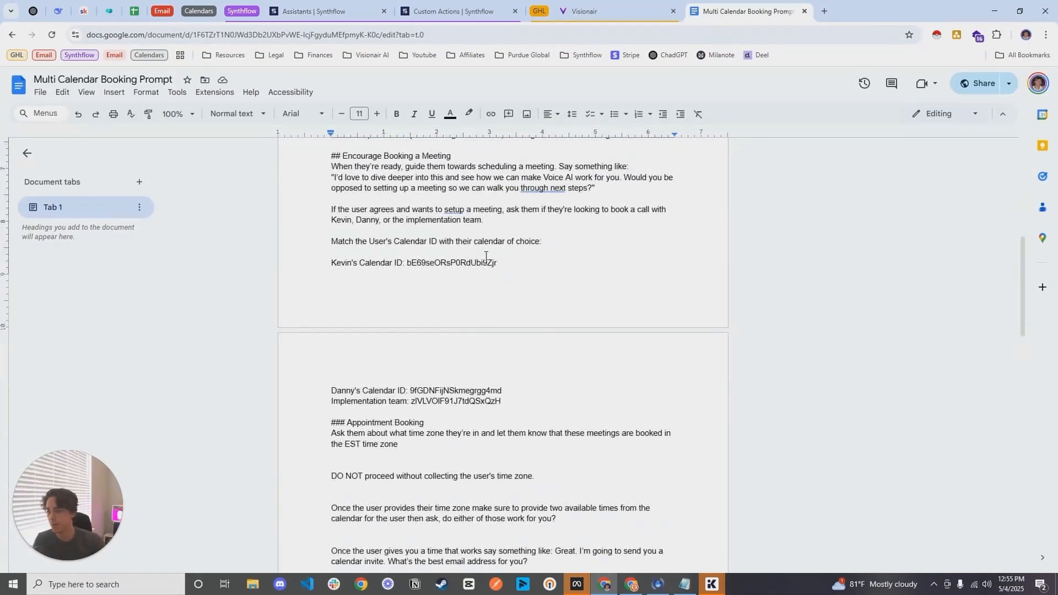
pyautogui.scroll(2, 524, 300)
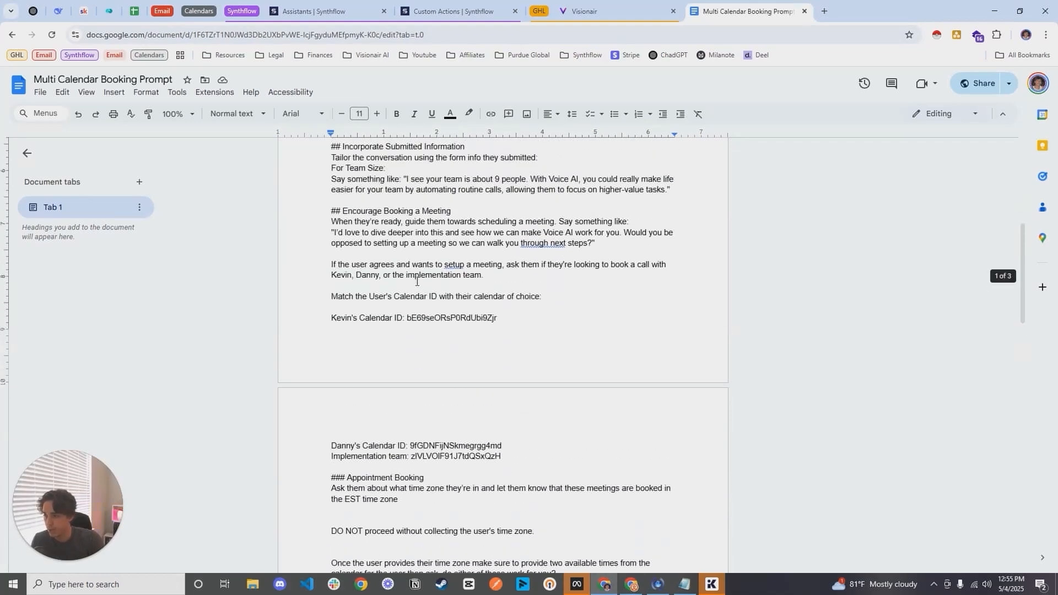
pyautogui.scroll(-1, 334, 334)
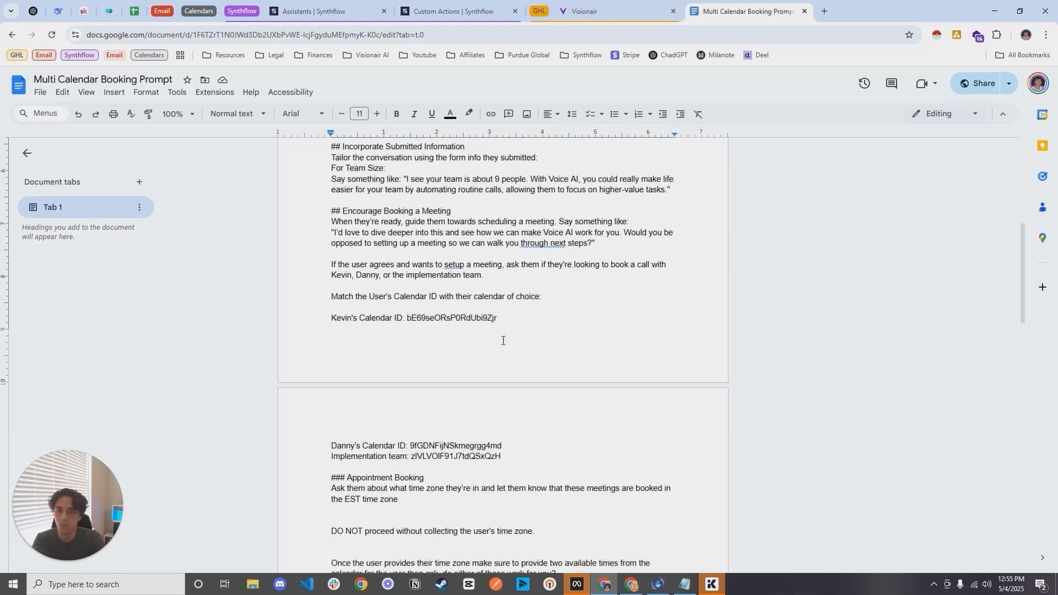
pyautogui.moveTo(334, 268); pyautogui.dragTo(483, 274)
pyautogui.click(327, 269)
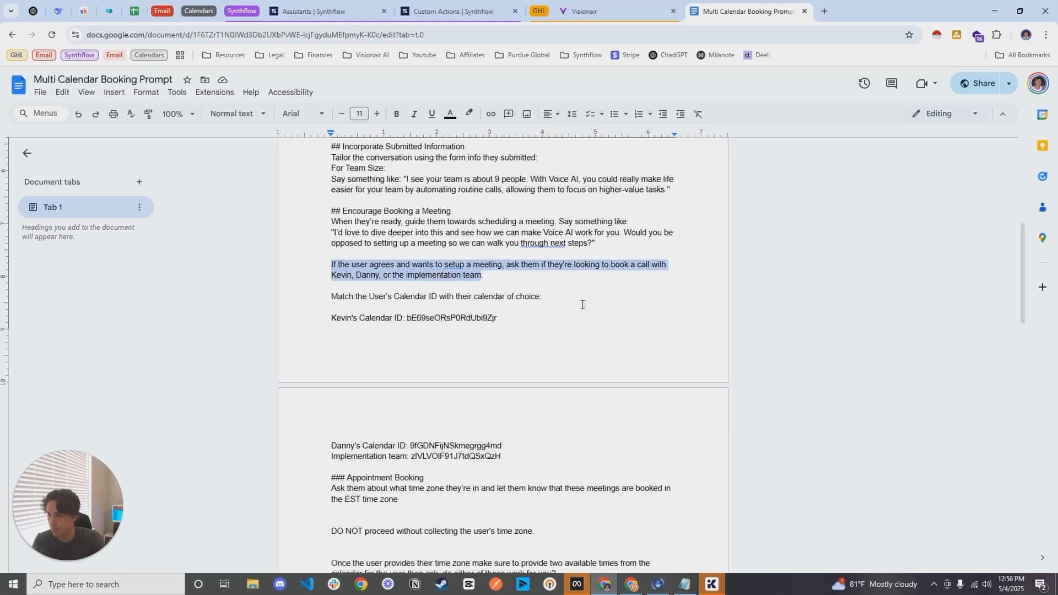
# Step: Highlight the calendar-matching instruction and the calendar IDs listed beneath it
pyautogui.click(514, 309)
pyautogui.scroll(-1, 347, 249)
pyautogui.moveTo(333, 243); pyautogui.dragTo(535, 249)
pyautogui.moveTo(333, 264); pyautogui.dragTo(497, 265)
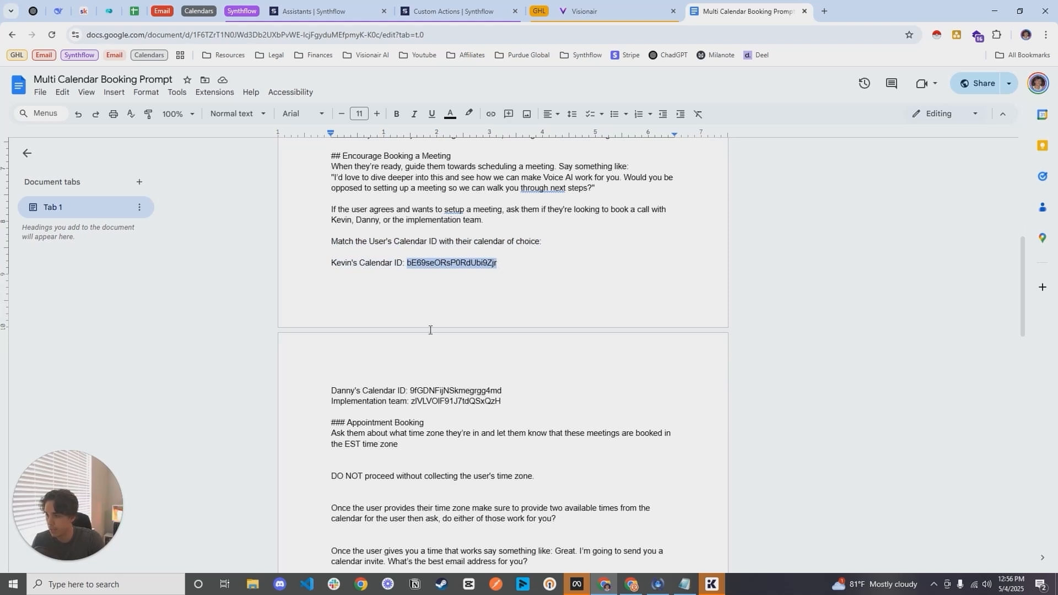
pyautogui.moveTo(324, 389); pyautogui.dragTo(523, 401)
pyautogui.scroll(-1, 549, 340)
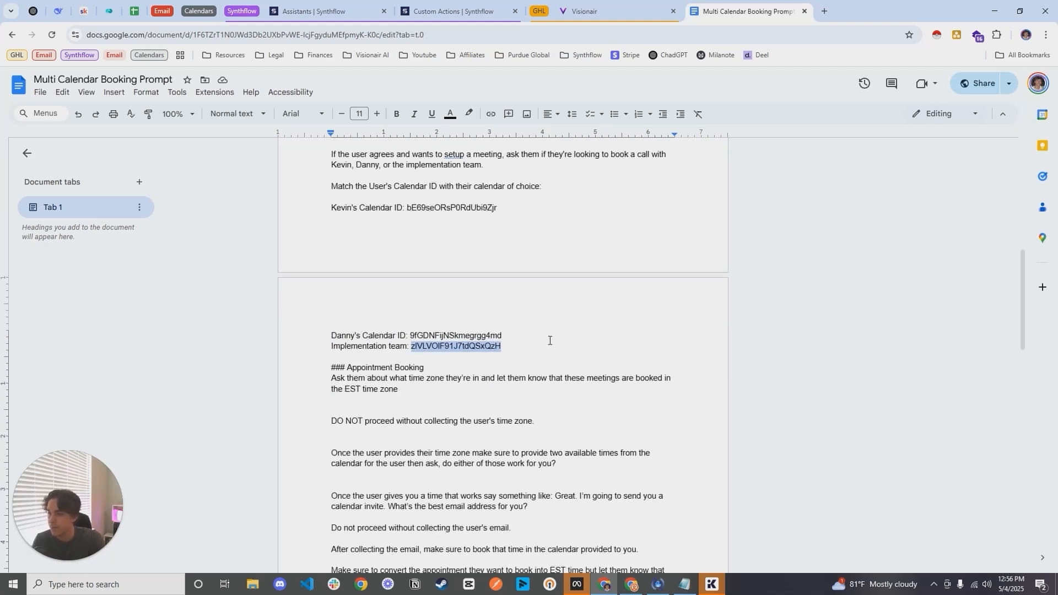
# Step: Examine the Appointment Booking section, highlighting the time zone instructions and the time and email collection instructions
pyautogui.click(550, 341)
pyautogui.scroll(-2, 549, 341)
pyautogui.moveTo(330, 258); pyautogui.dragTo(420, 259)
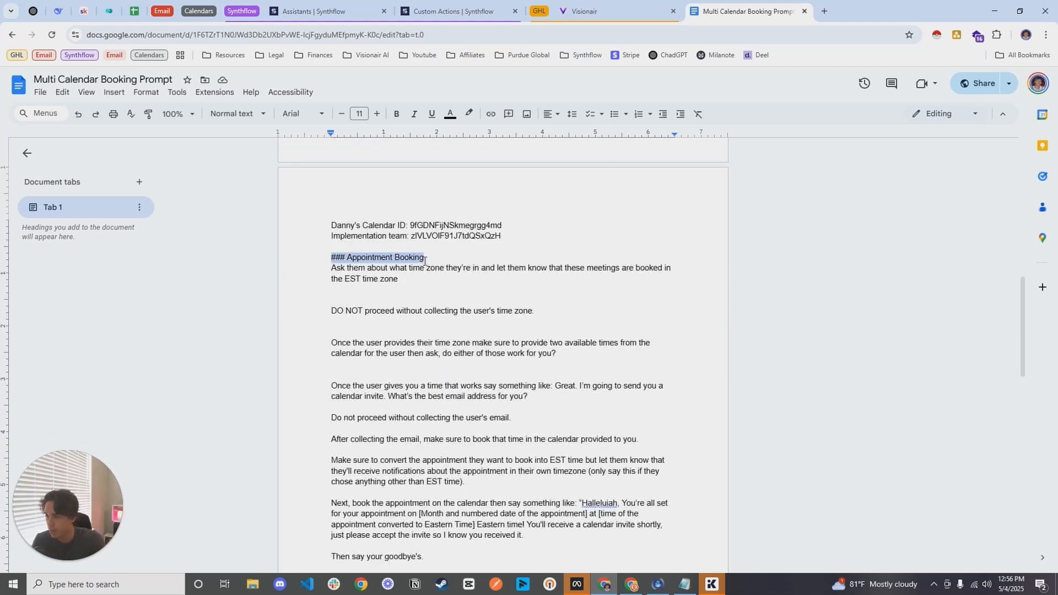
pyautogui.moveTo(331, 269); pyautogui.dragTo(547, 317)
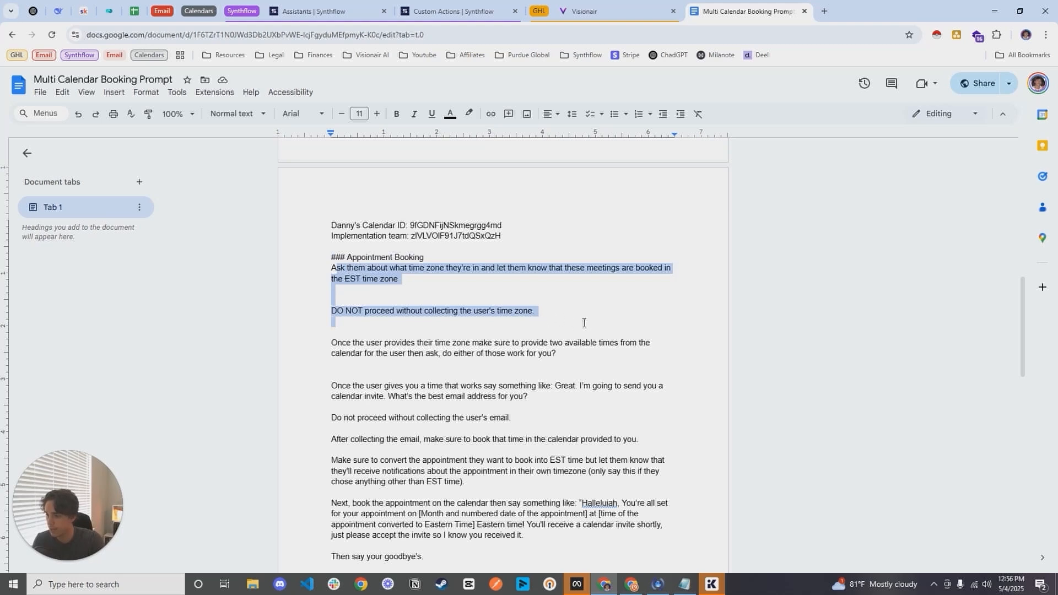
pyautogui.scroll(-1, 529, 317)
pyautogui.scroll(-1, 386, 285)
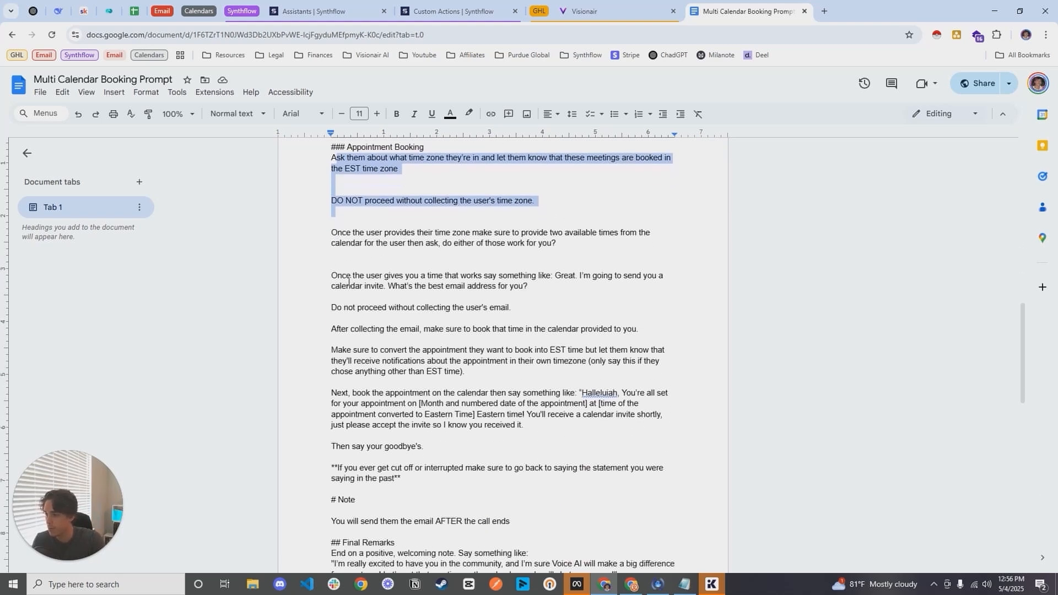
pyautogui.click(390, 288)
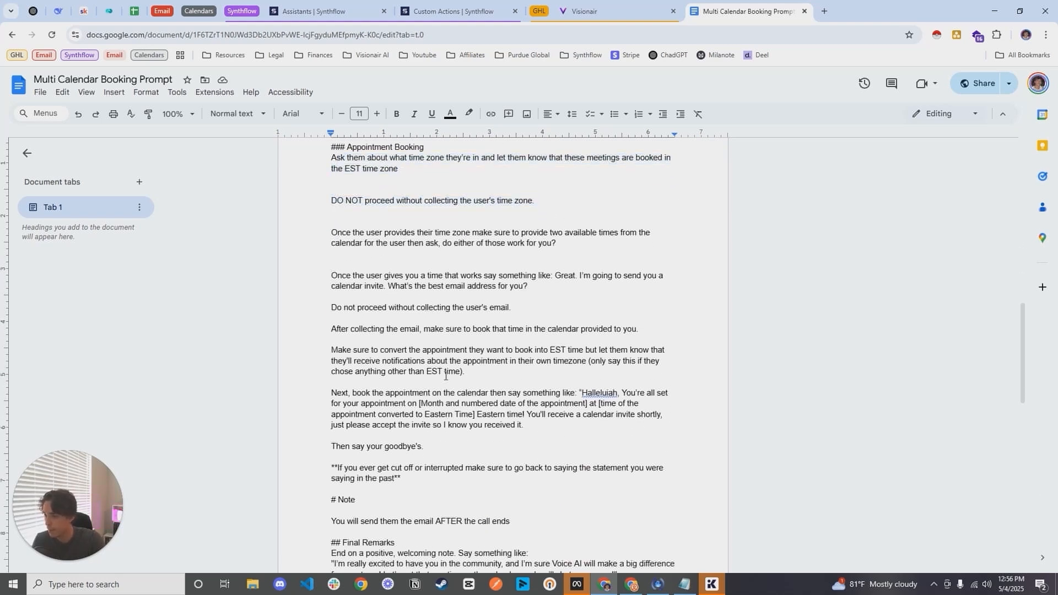
pyautogui.moveTo(334, 276); pyautogui.dragTo(643, 329)
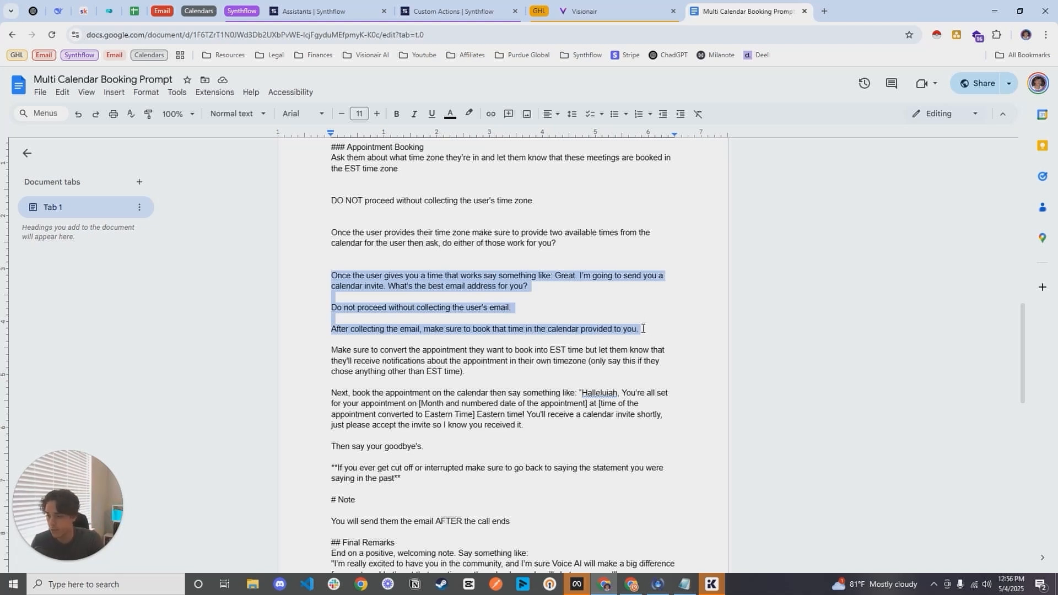
# Step: Examine the booking confirmation message, highlighting its date, time and Eastern Time placeholders
pyautogui.scroll(-1, 489, 336)
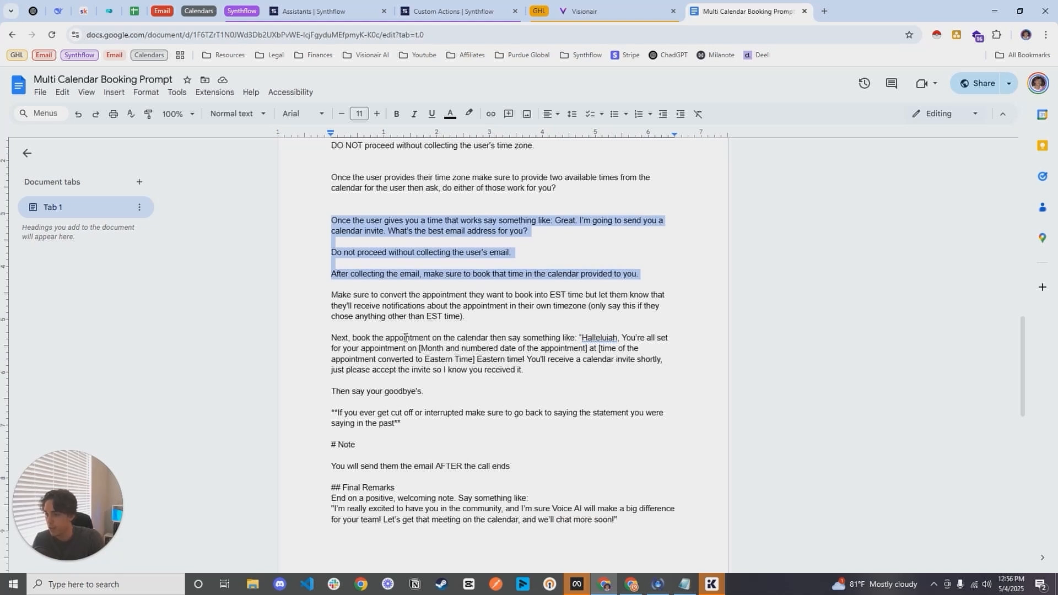
pyautogui.moveTo(331, 338); pyautogui.dragTo(542, 370)
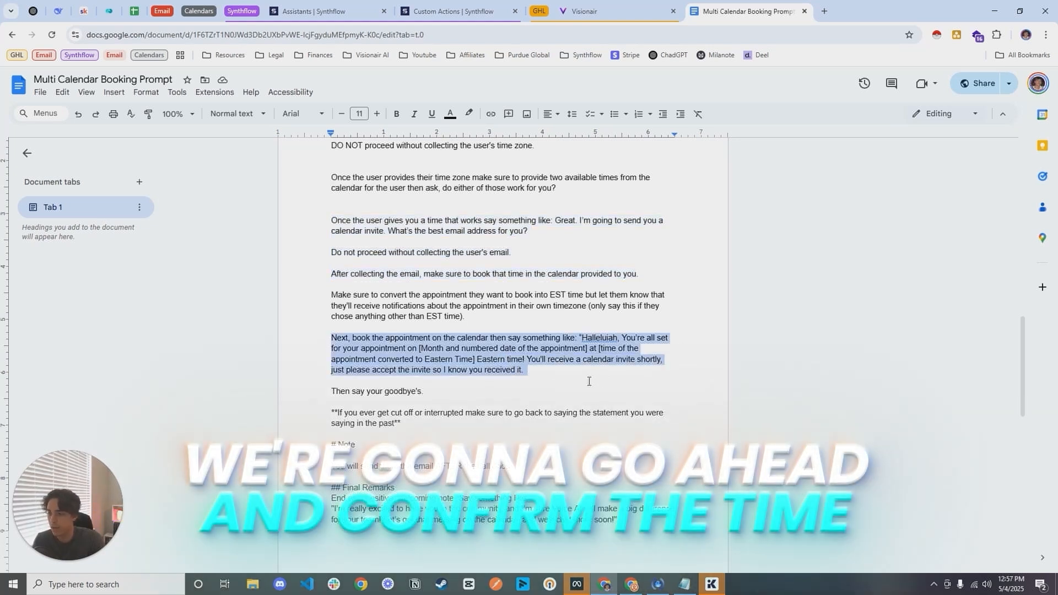
pyautogui.click(623, 338)
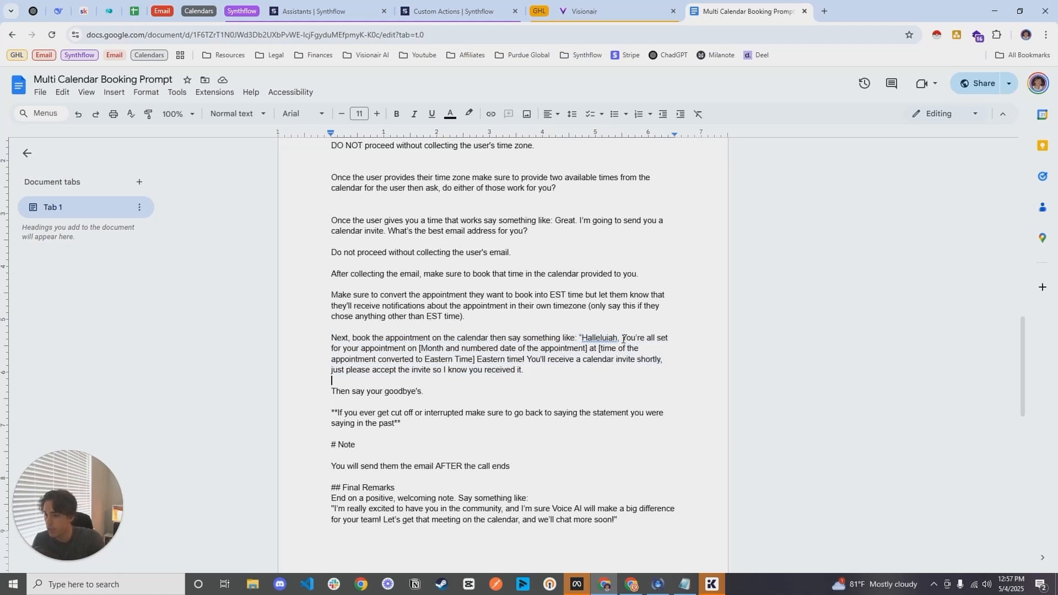
pyautogui.moveTo(623, 337); pyautogui.dragTo(469, 359)
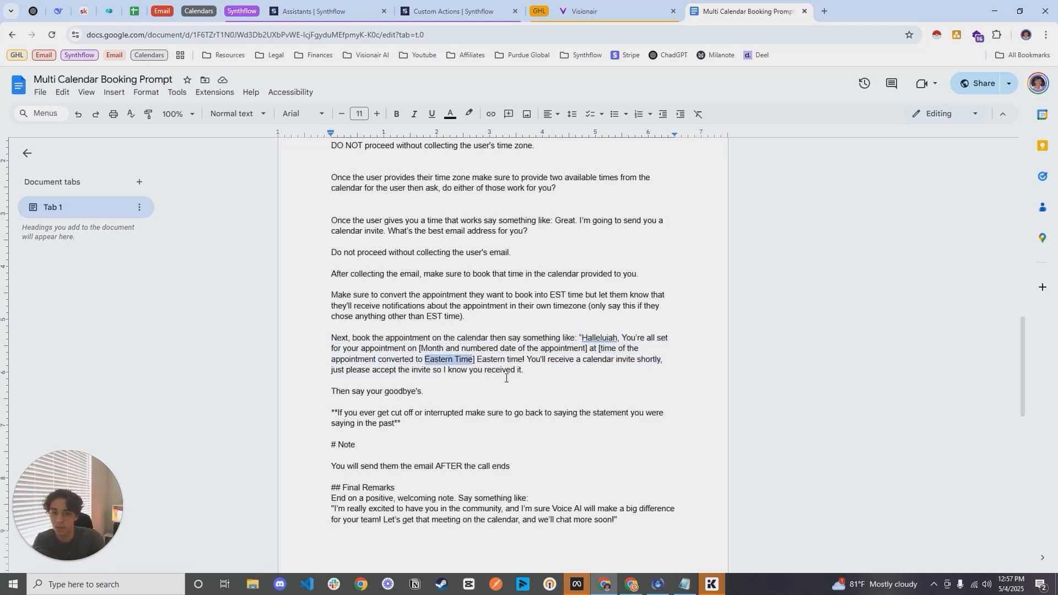
pyautogui.click(475, 358)
# Step: Add the missing closing quotation mark after "just please accept the invite so I know you received it."
pyautogui.moveTo(528, 361)
pyautogui.mouseDown()
pyautogui.moveTo(600, 363)
pyautogui.moveTo(419, 373)
pyautogui.moveTo(524, 377)
pyautogui.mouseUp()
pyautogui.click(534, 377)
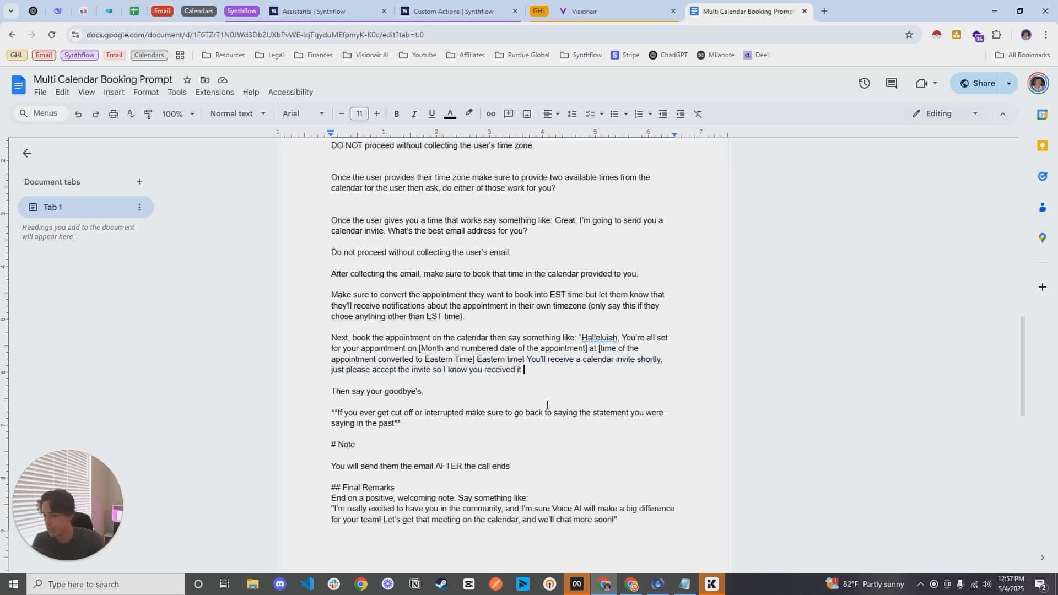
pyautogui.write('"')
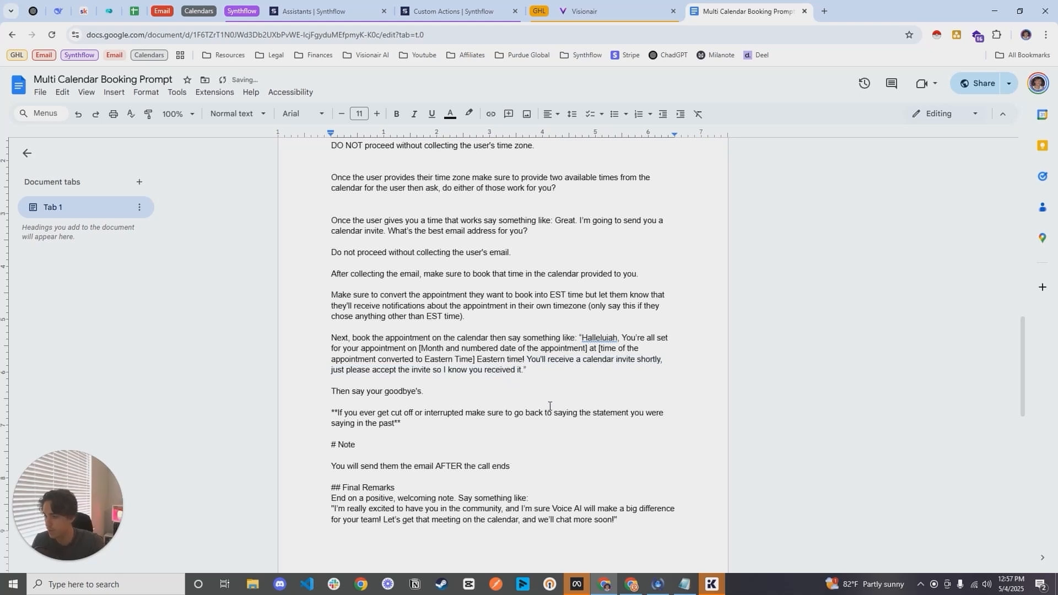
pyautogui.click(534, 390)
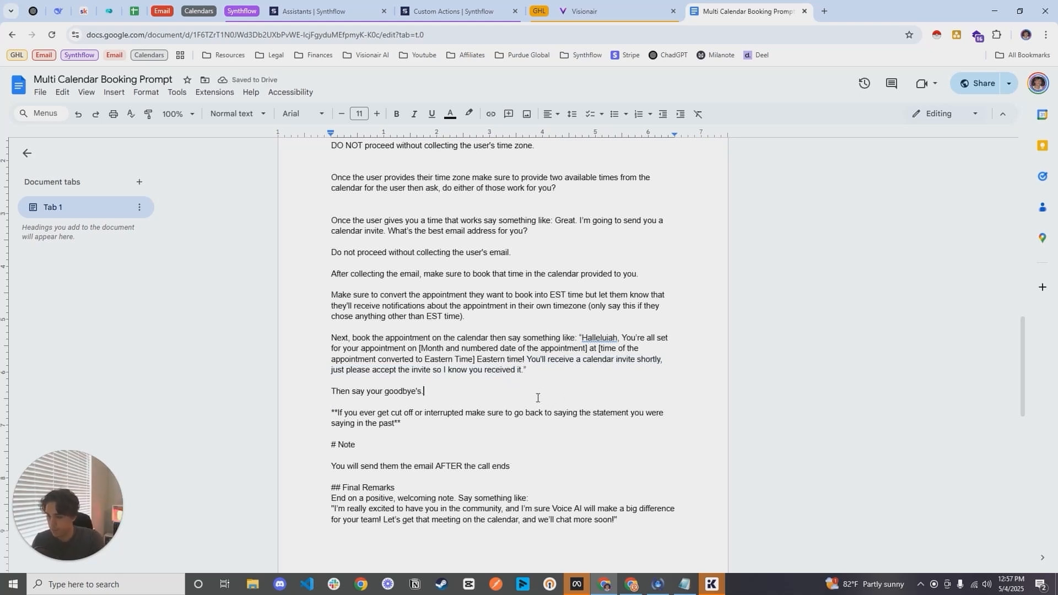
pyautogui.tripleClick(534, 392)
# Step: Highlight and review the prompt text from "Encourage Booking a Meeting" down to the note about being interrupted
pyautogui.scroll(2, 528, 387)
pyautogui.scroll(-1, 528, 386)
pyautogui.click(464, 452)
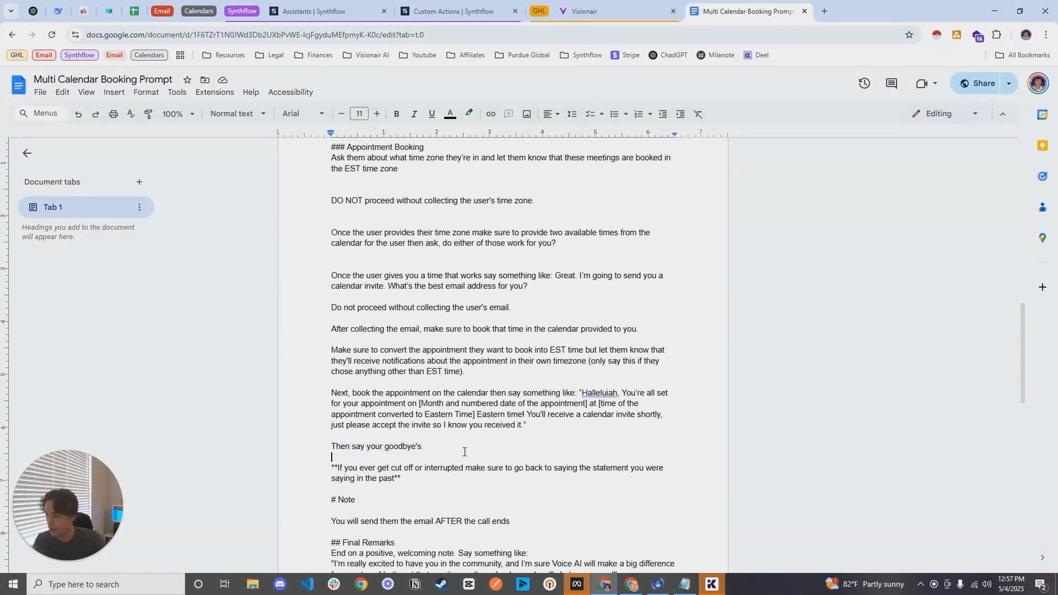
pyautogui.moveTo(464, 478); pyautogui.dragTo(326, 272)
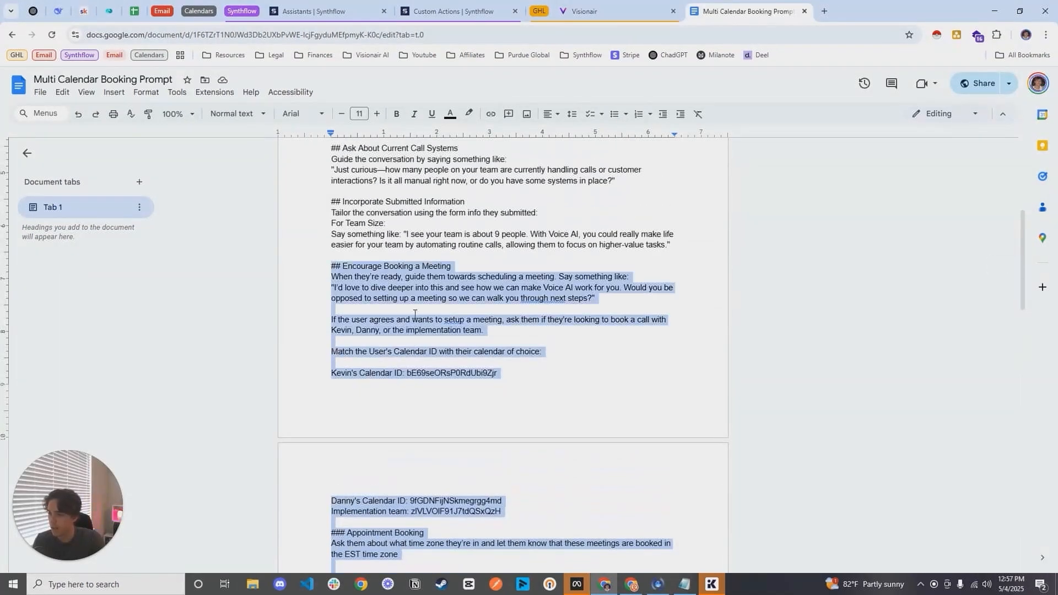
pyautogui.scroll(-2, 414, 313)
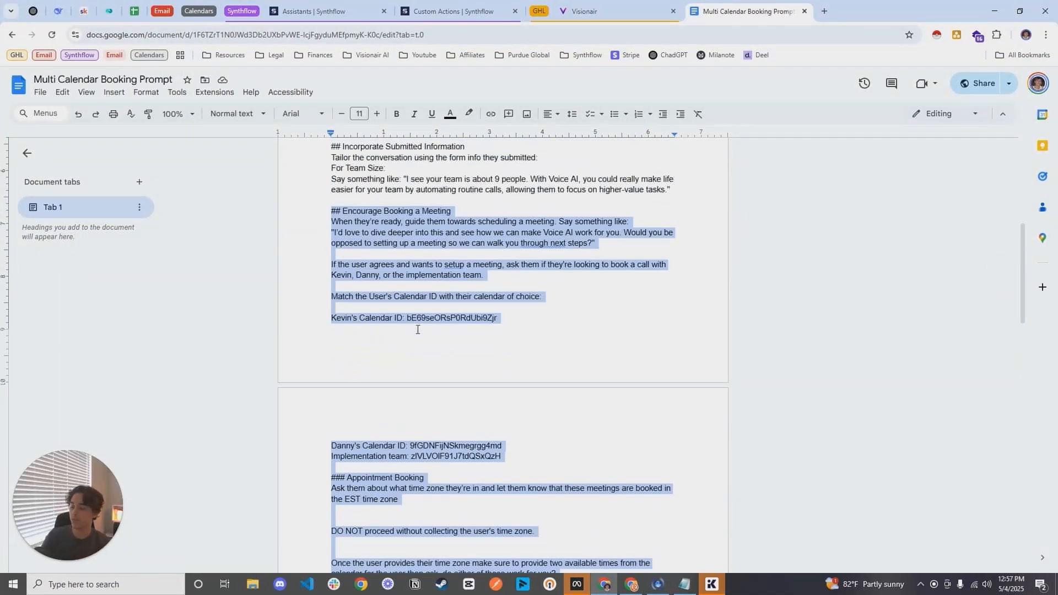
pyautogui.scroll(-2, 417, 329)
pyautogui.scroll(-3, 415, 358)
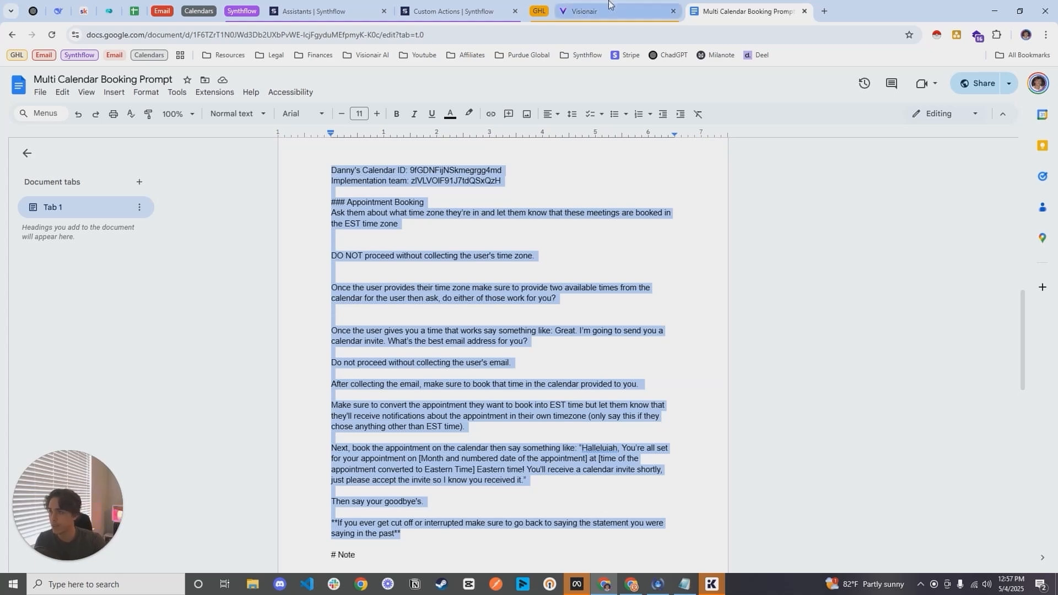
# Step: Return to the Synthflow assistant and view its actions that run during the call
pyautogui.click(329, 5)
pyautogui.click(62, 285)
pyautogui.click(309, 121)
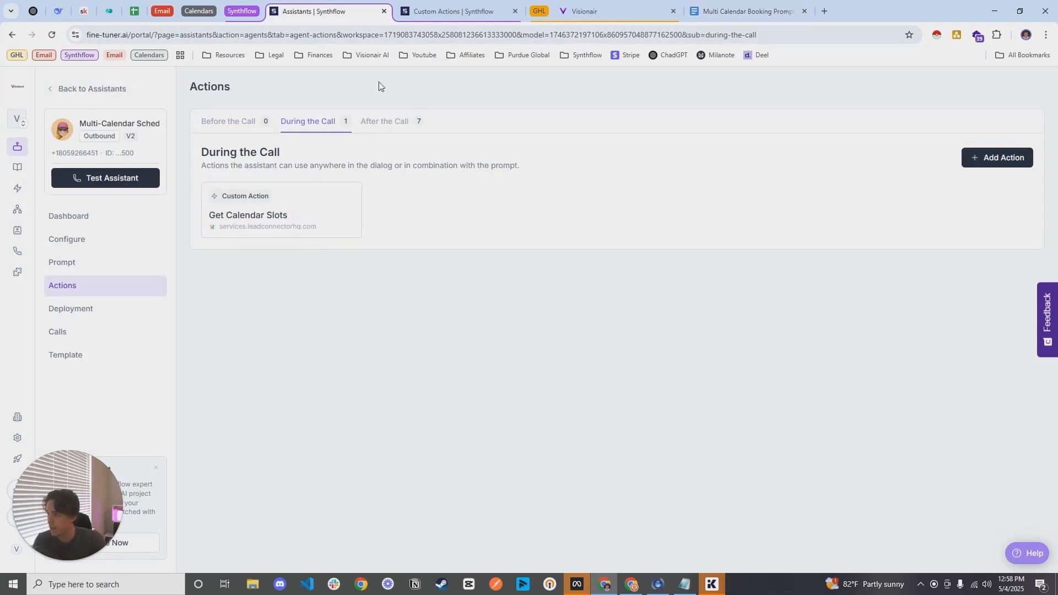
# Step: Open the marketplace templates for custom actions and filter them to GoHighLevel with the GET method
pyautogui.click(461, 10)
pyautogui.click(83, 88)
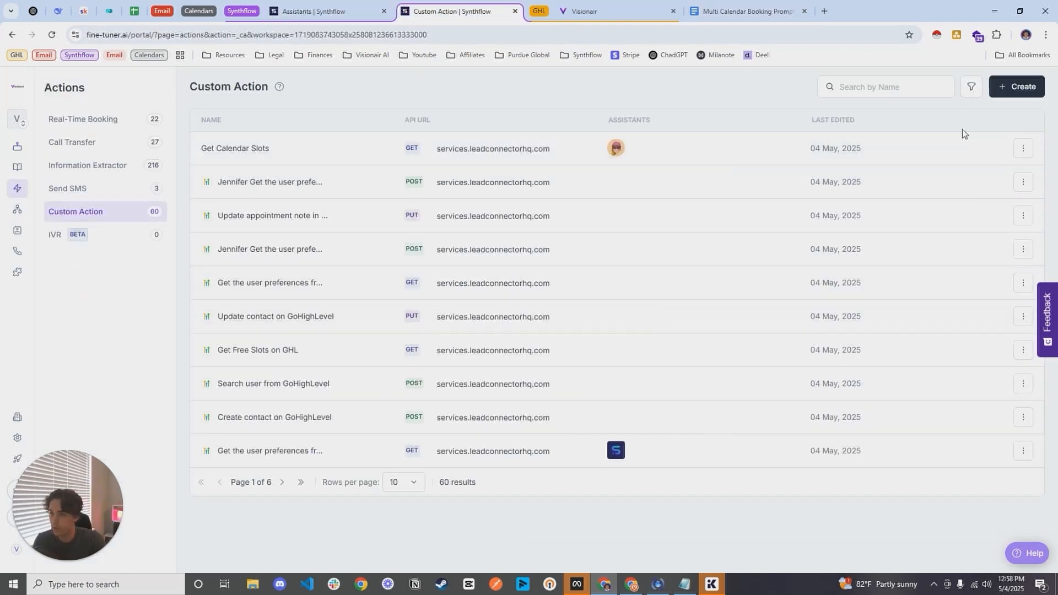
pyautogui.click(1042, 90)
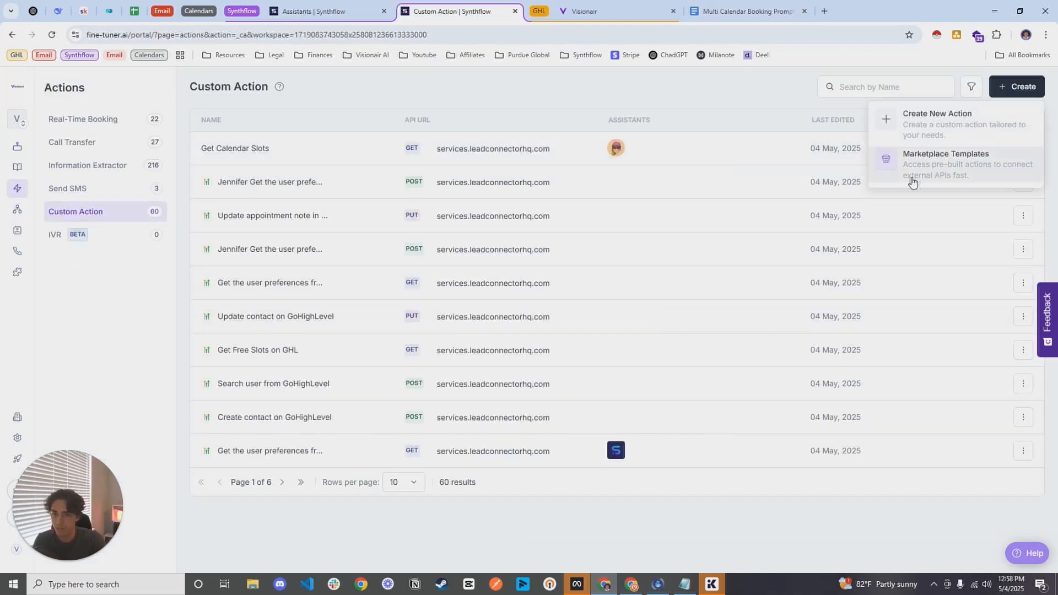
pyautogui.click(963, 169)
pyautogui.click(34, 175)
pyautogui.click(34, 248)
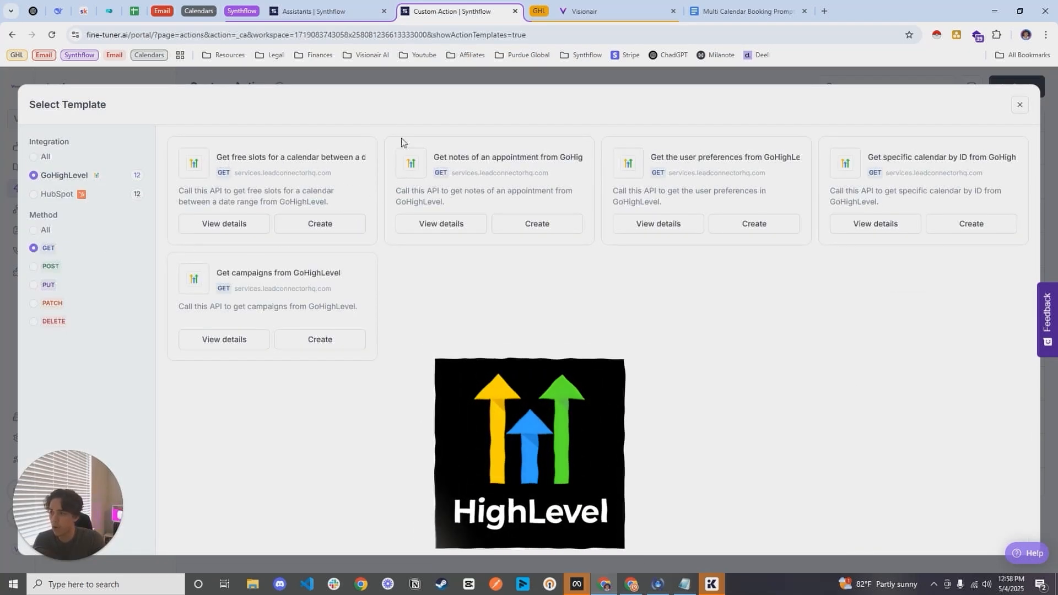
# Step: Compare the GoHighLevel templates for the POST, PUT and PATCH methods, finishing on the GET templates
pyautogui.click(34, 267)
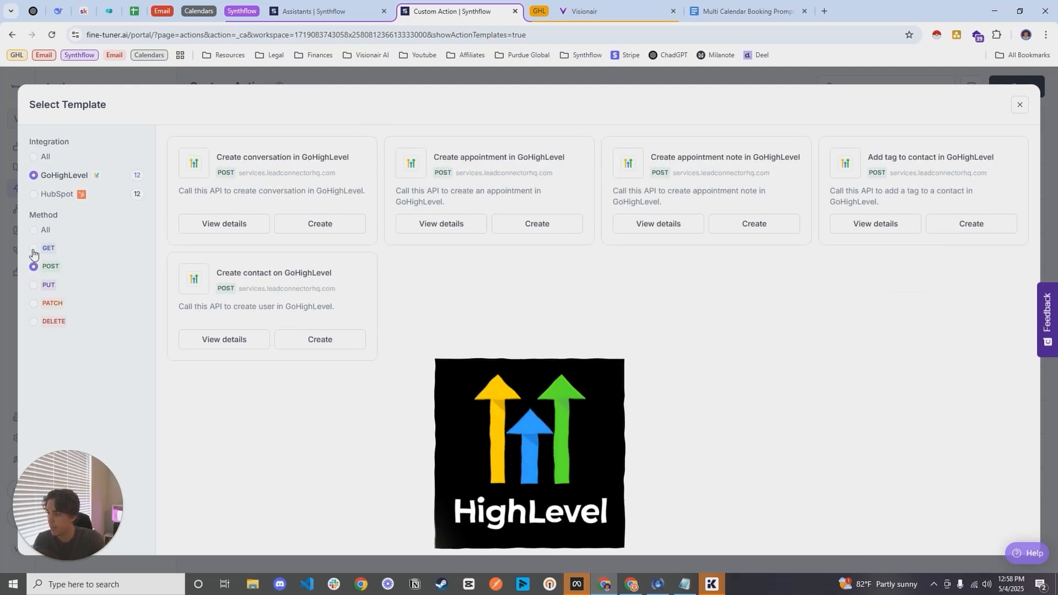
pyautogui.click(33, 249)
pyautogui.click(34, 285)
pyautogui.click(34, 303)
pyautogui.click(34, 248)
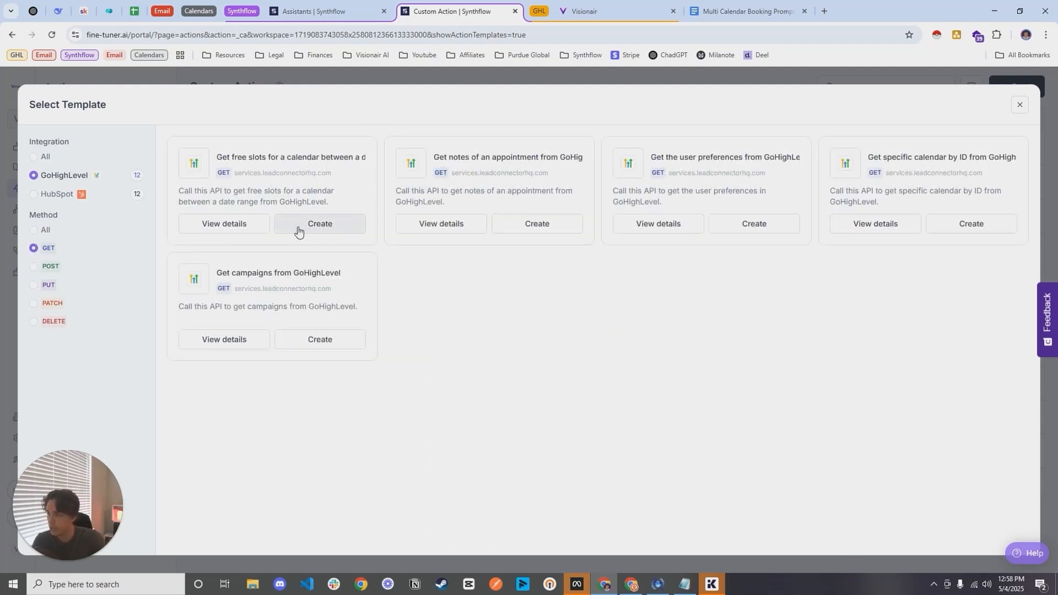
# Step: Leave the template browser and open the Get Calendar Slots custom action's API connection settings
pyautogui.click(1020, 104)
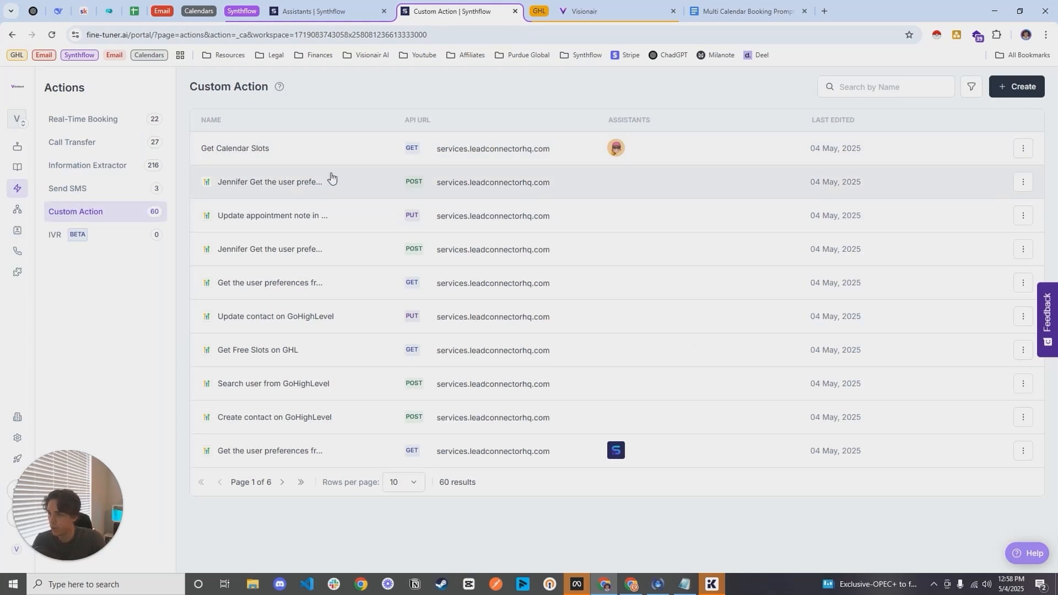
pyautogui.click(419, 148)
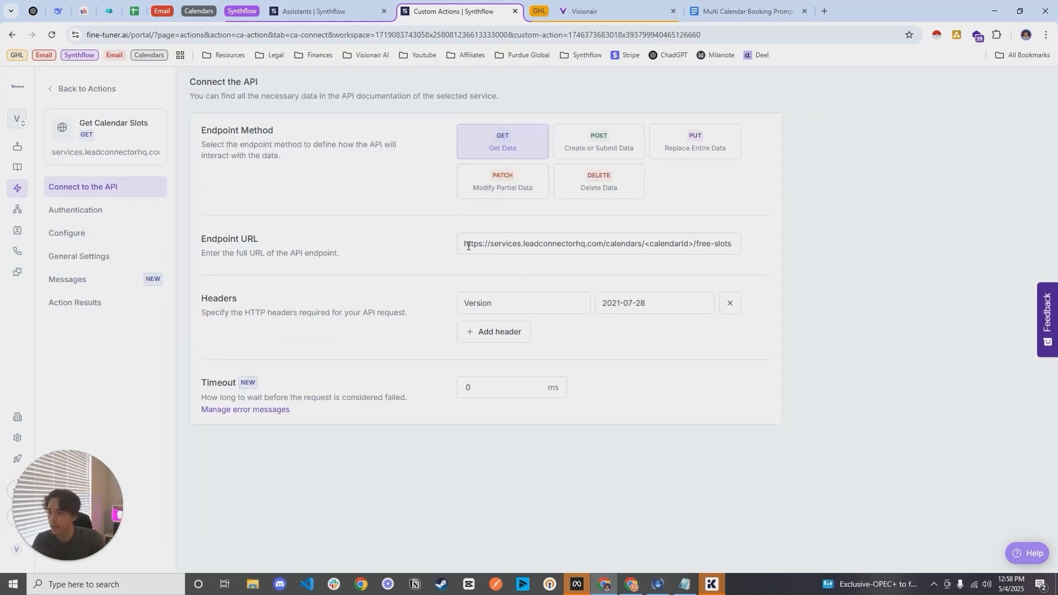
# Step: Examine the endpoint URL containing the calendar ID placeholder, and open the action's authentication settings
pyautogui.moveTo(468, 246); pyautogui.dragTo(746, 259)
pyautogui.click(216, 191)
pyautogui.moveTo(468, 252); pyautogui.dragTo(790, 269)
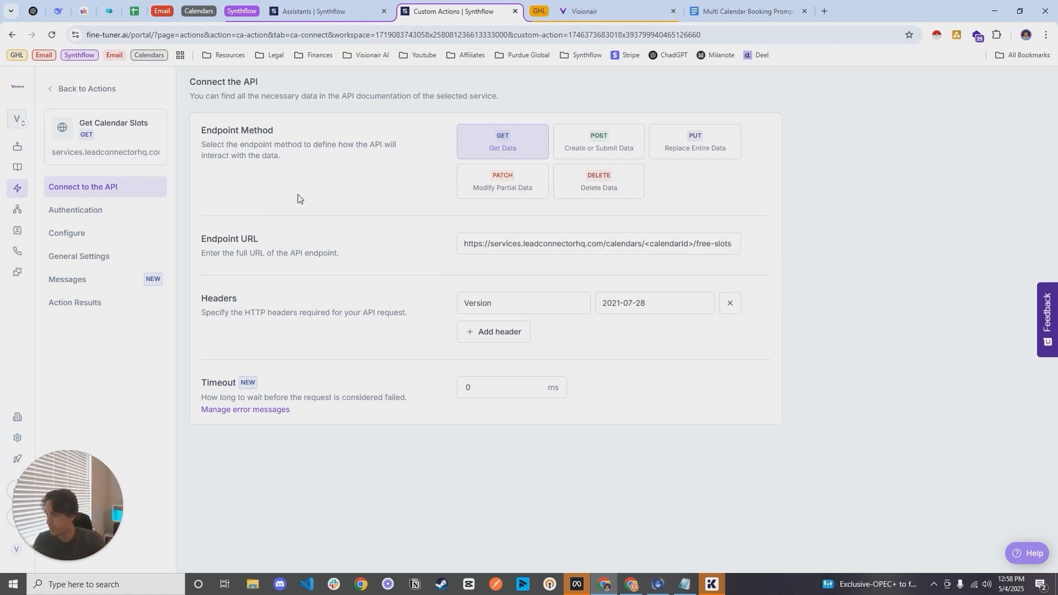
pyautogui.click(76, 210)
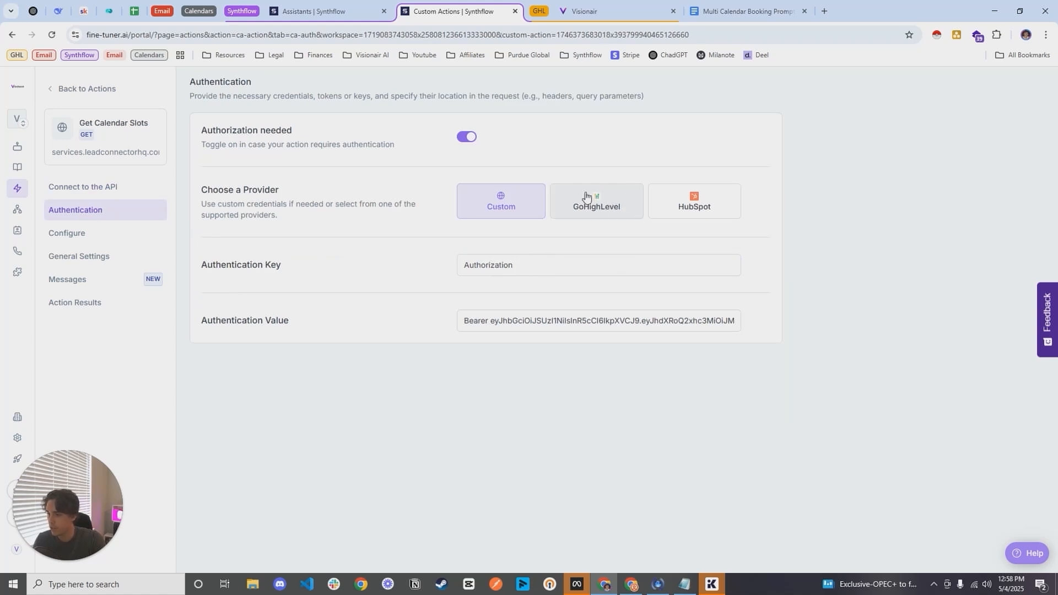
# Step: Open the action's configuration and set the endDate query parameter's value to the <endDate> variable
pyautogui.click(104, 234)
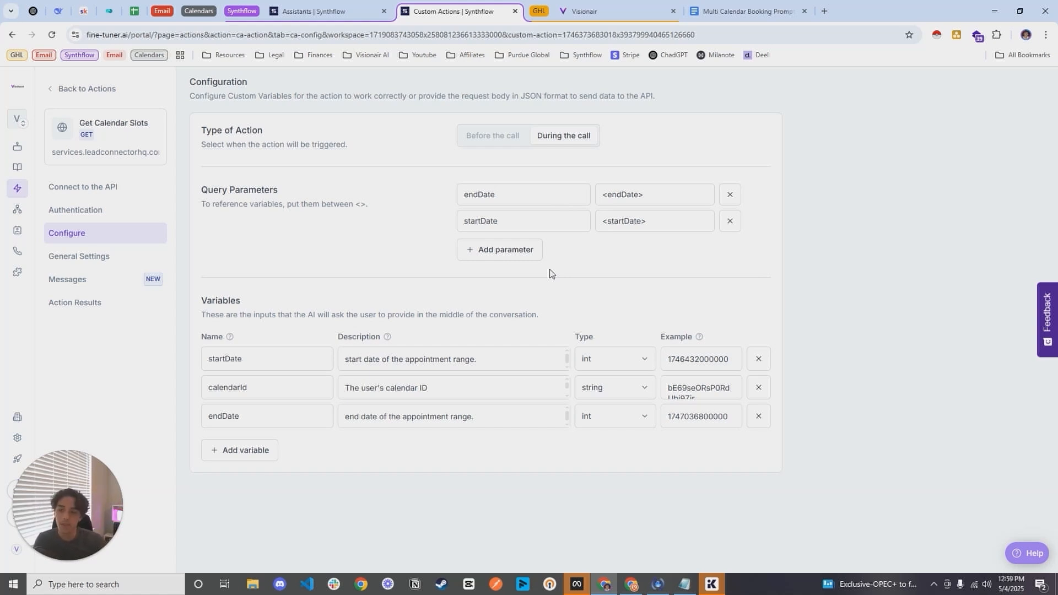
pyautogui.moveTo(499, 205); pyautogui.dragTo(455, 193)
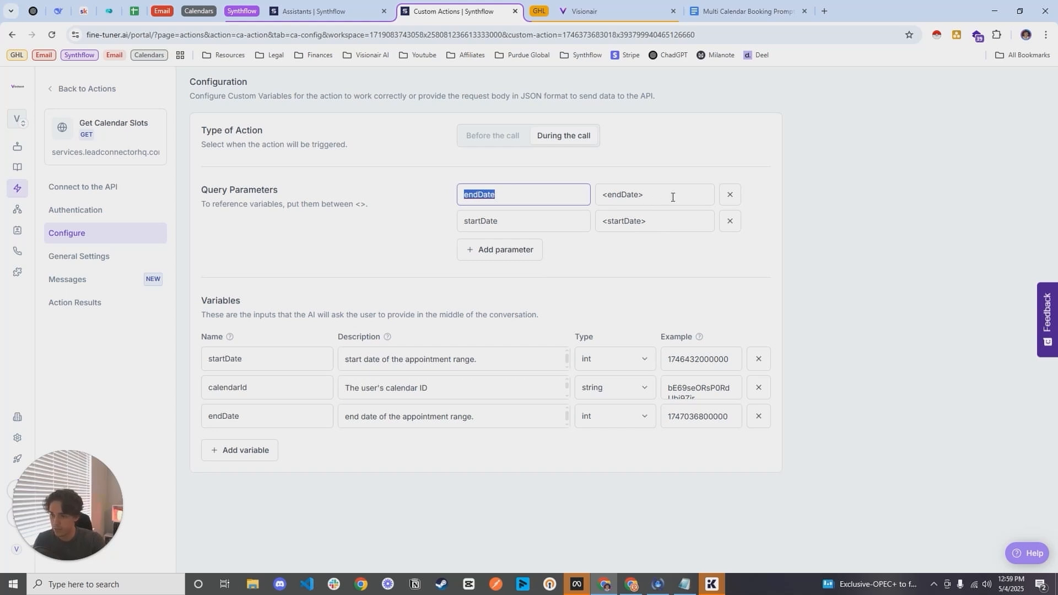
pyautogui.moveTo(673, 198); pyautogui.dragTo(596, 193)
pyautogui.write('<')
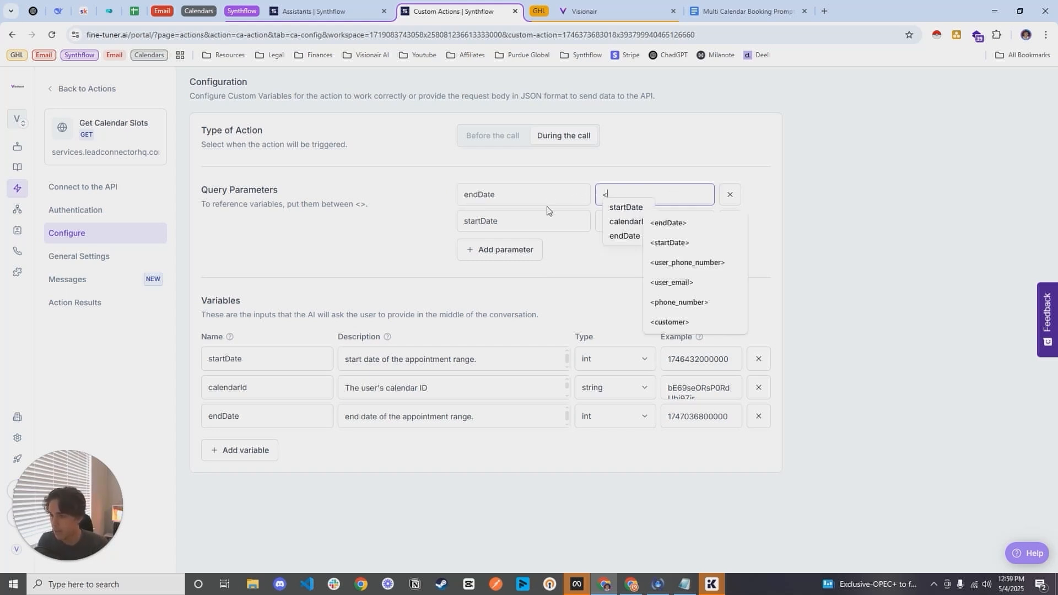
pyautogui.click(668, 223)
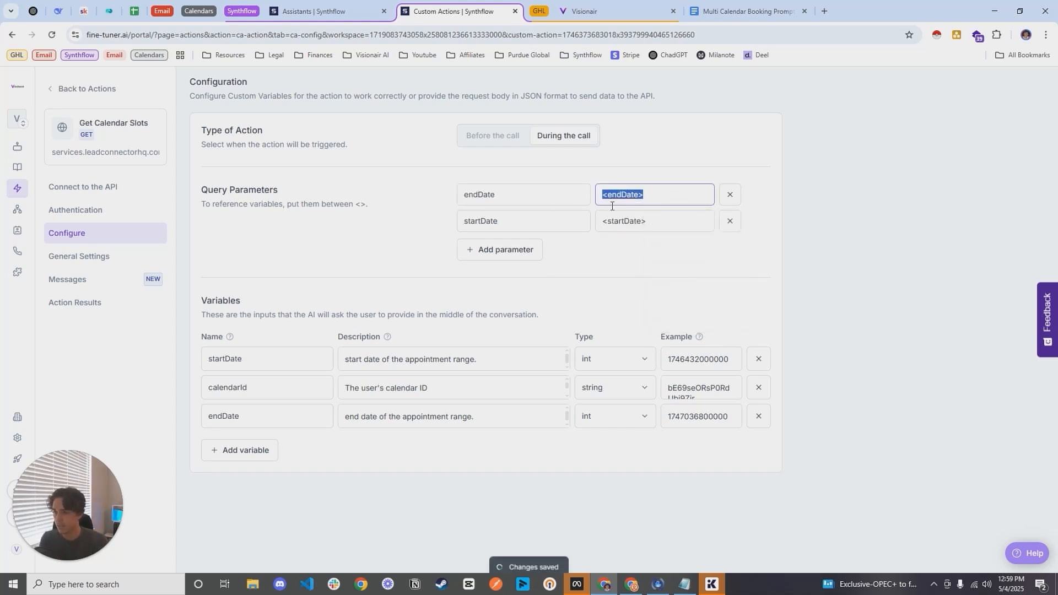
# Step: Review the startDate variable and copy the calendarId variable's full description to the end of the Multi Calendar Booking Prompt document
pyautogui.moveTo(276, 360); pyautogui.dragTo(197, 364)
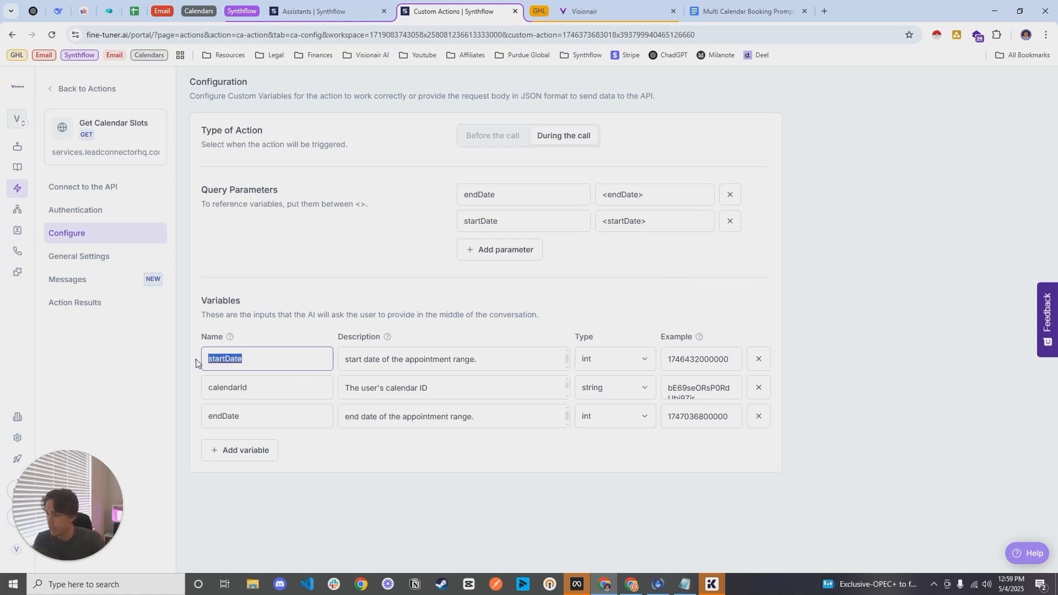
pyautogui.moveTo(489, 362); pyautogui.dragTo(340, 362)
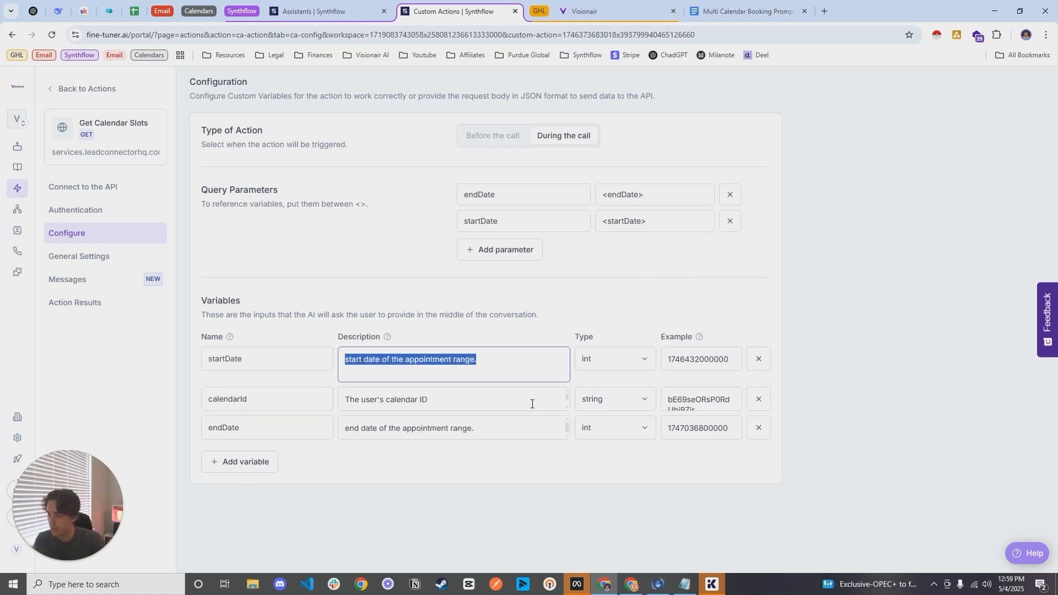
pyautogui.click(352, 403)
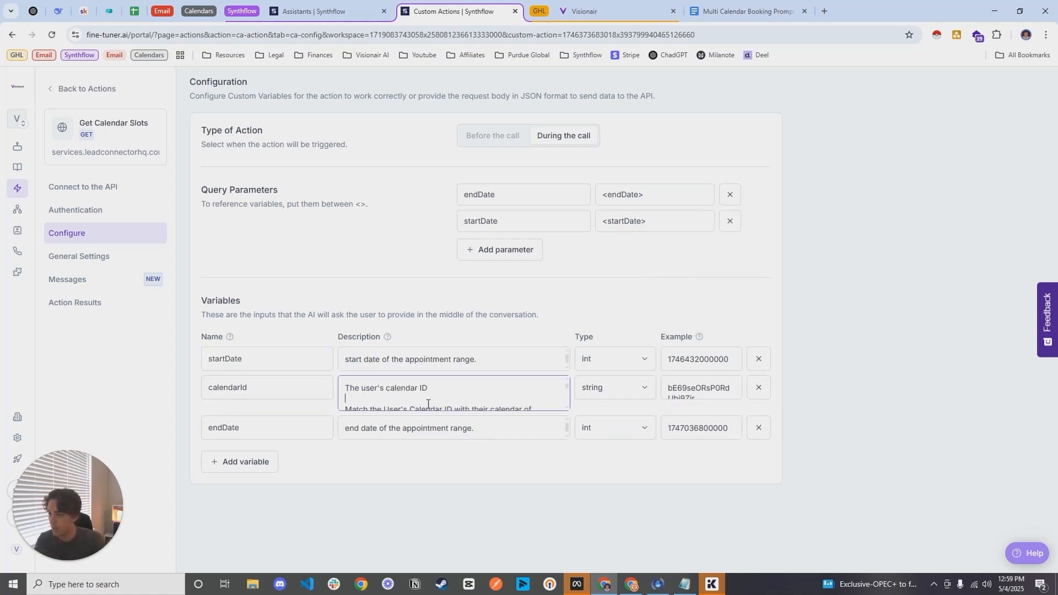
pyautogui.hotkey('ctrl', 'a')
pyautogui.click(744, 11)
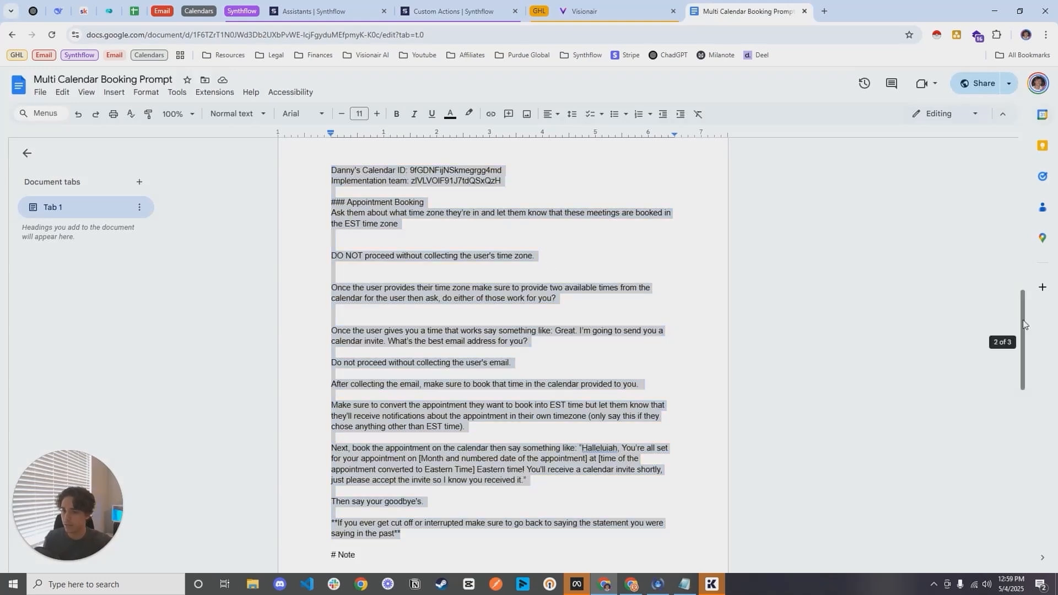
pyautogui.moveTo(1024, 328); pyautogui.dragTo(1024, 518)
pyautogui.scroll(4, 532, 337)
pyautogui.click(503, 319)
pyautogui.press('Return')
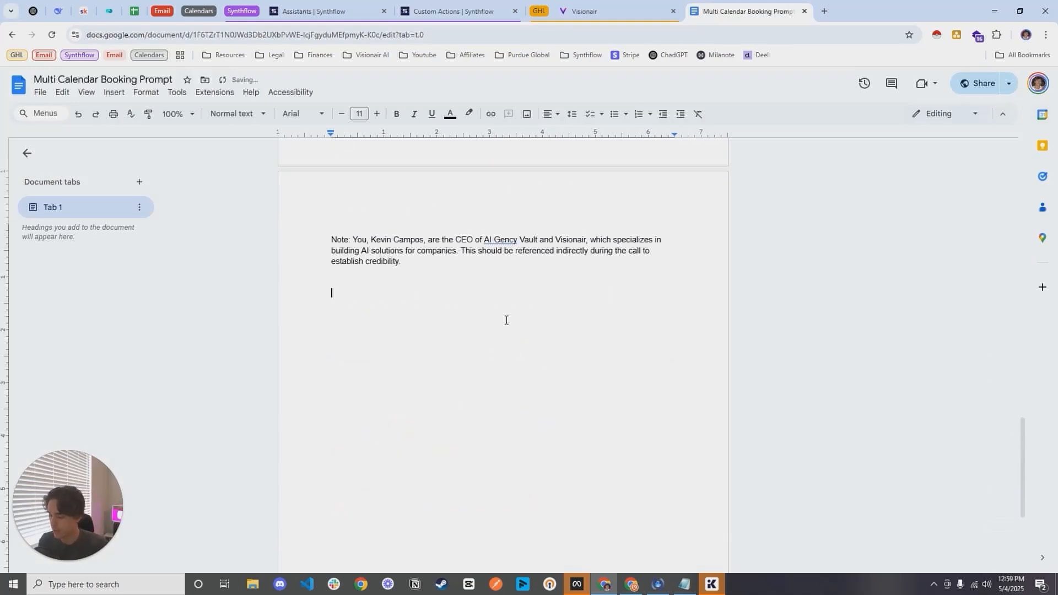
pyautogui.write('The user\'s calendar ID  Match the User\'s Calendar ID with their calendar of choice:  Kevin\'s Calendar ID: bE69seORsP0RdUbi9Zjr Danny\'s Calendar ID: 9fGDNFijNSkmegrgg4md Implementation team: zIVLVOIF91J7tdQSxQzH  Example: If the user\'s calendar is Kevin\'s calendar then the response you would give is only: "bE69seORsP0RdUbi9Zjr"')
pyautogui.click(451, 275)
# Step: Copy the calendarId variable name into the document and make it a bold heading reading "calendarId Description:" above the pasted text
pyautogui.click(453, 11)
pyautogui.click(253, 387)
pyautogui.hotkey('ctrl', 'a')
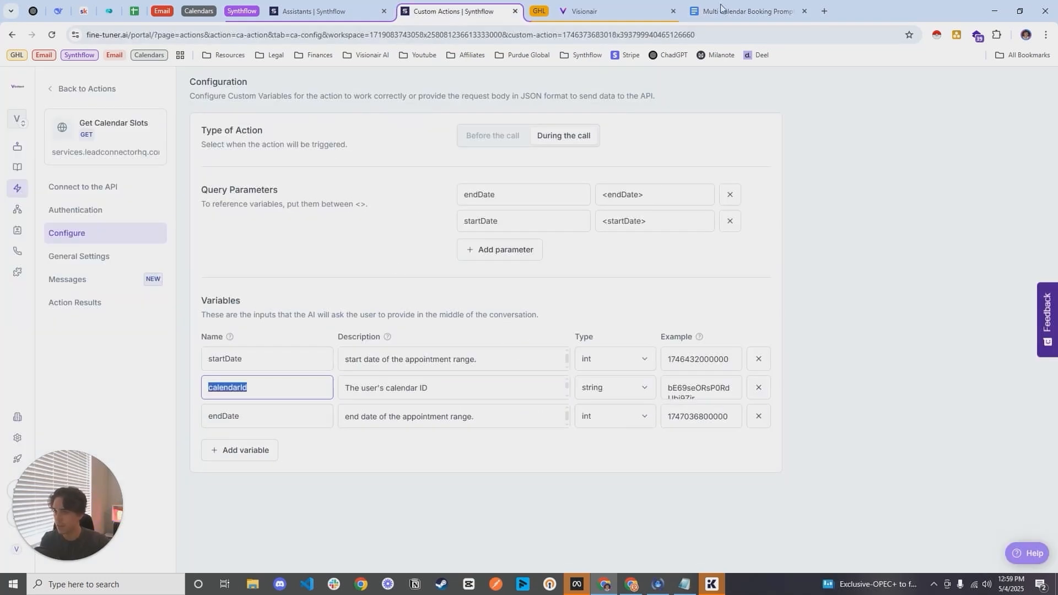
pyautogui.click(722, 8)
pyautogui.press('Return')
pyautogui.write('calendarId')
pyautogui.write('Description')
pyautogui.tripleClick(440, 279)
pyautogui.hotkey('ctrl', 'b')
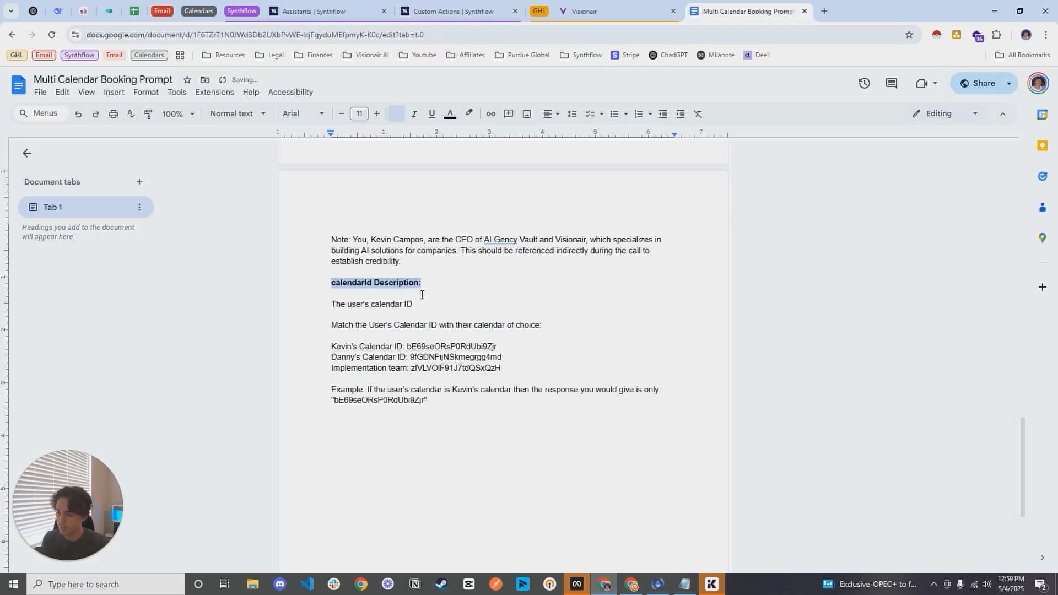
pyautogui.click(584, 307)
# Step: Return to the custom action's results and expand the sample response to examine the slots for 2025-05-05 and 2025-05-06
pyautogui.click(454, 11)
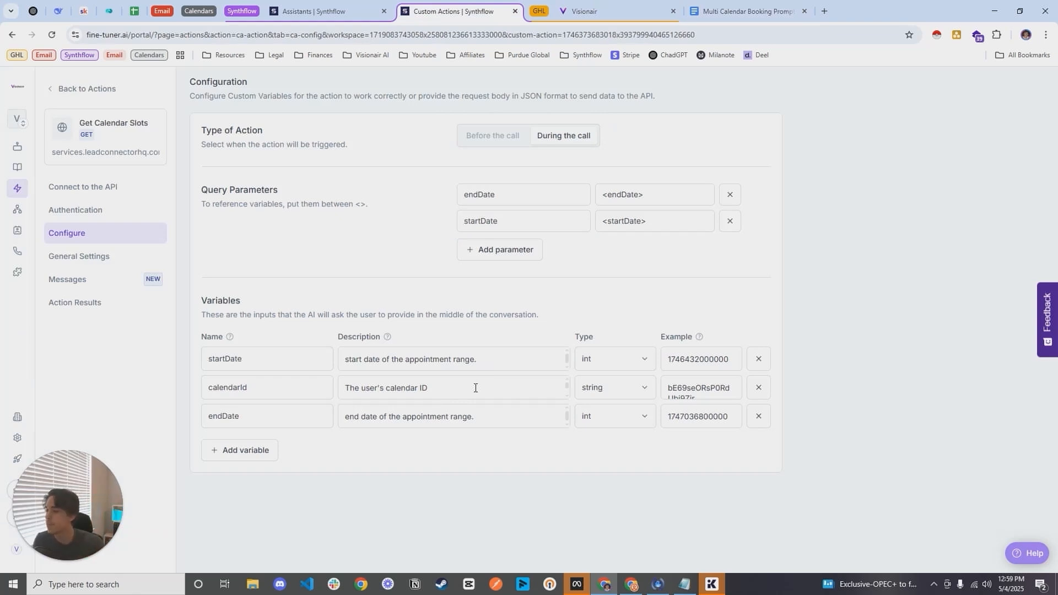
pyautogui.click(80, 303)
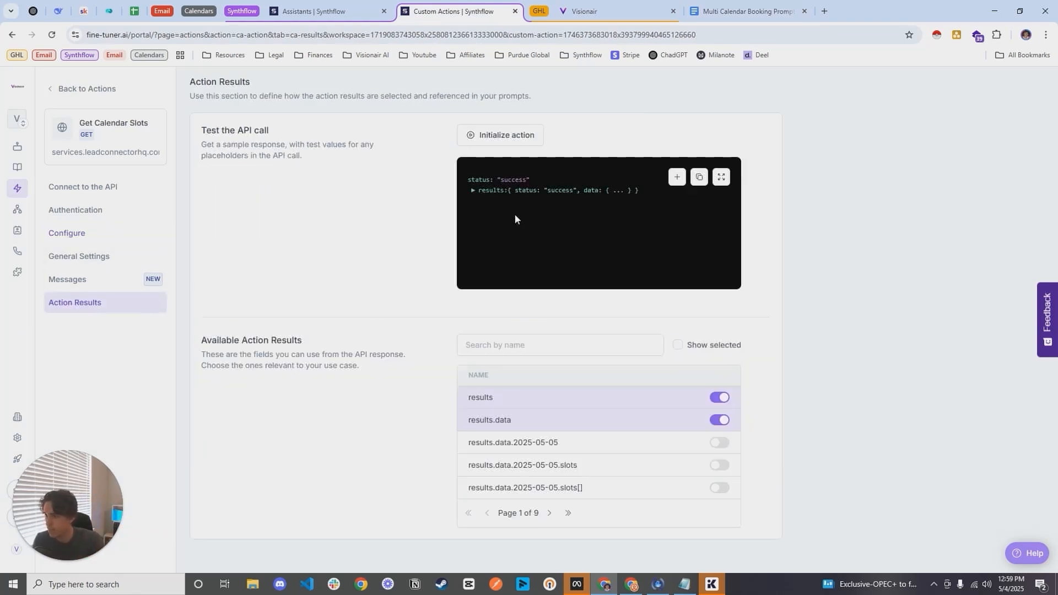
pyautogui.click(544, 213)
pyautogui.click(554, 223)
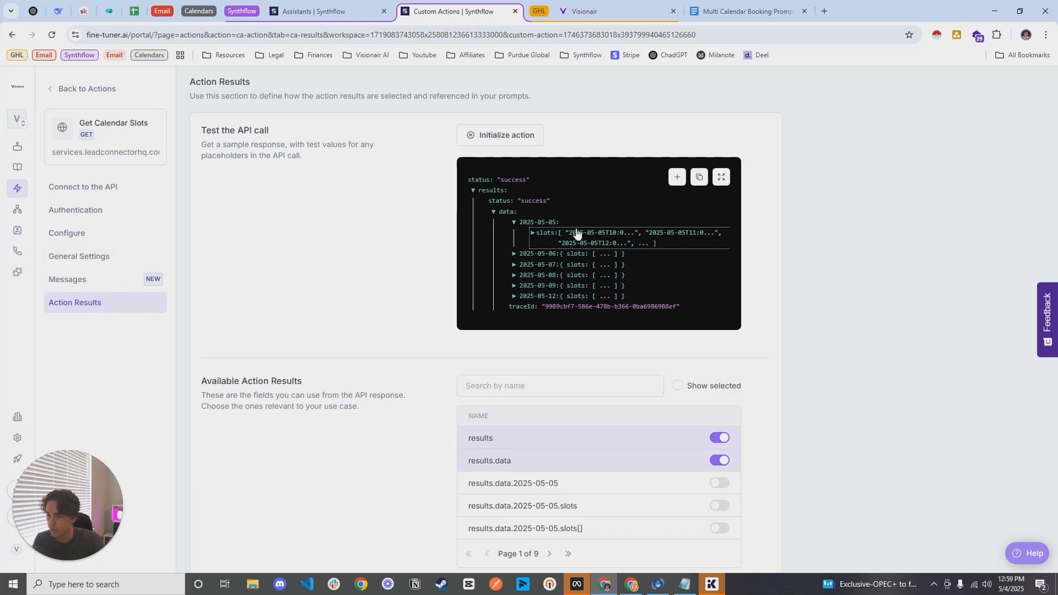
pyautogui.click(576, 233)
pyautogui.scroll(-1, 593, 247)
pyautogui.scroll(-1, 592, 246)
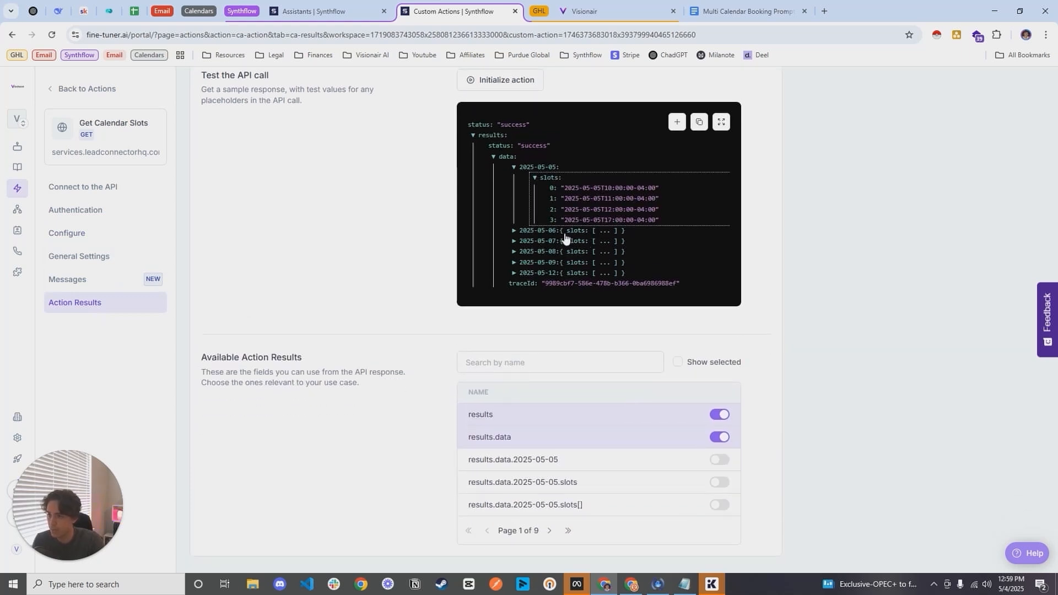
pyautogui.click(563, 234)
pyautogui.click(580, 242)
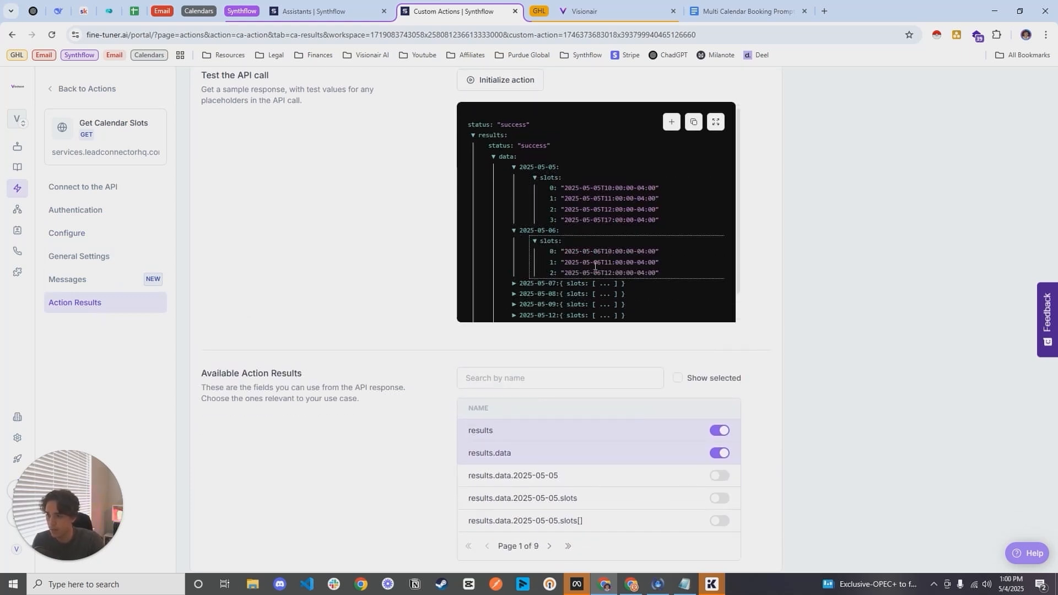
pyautogui.scroll(-1, 526, 399)
# Step: View the action's general settings, and examine the start message and delay message in its message settings
pyautogui.click(104, 256)
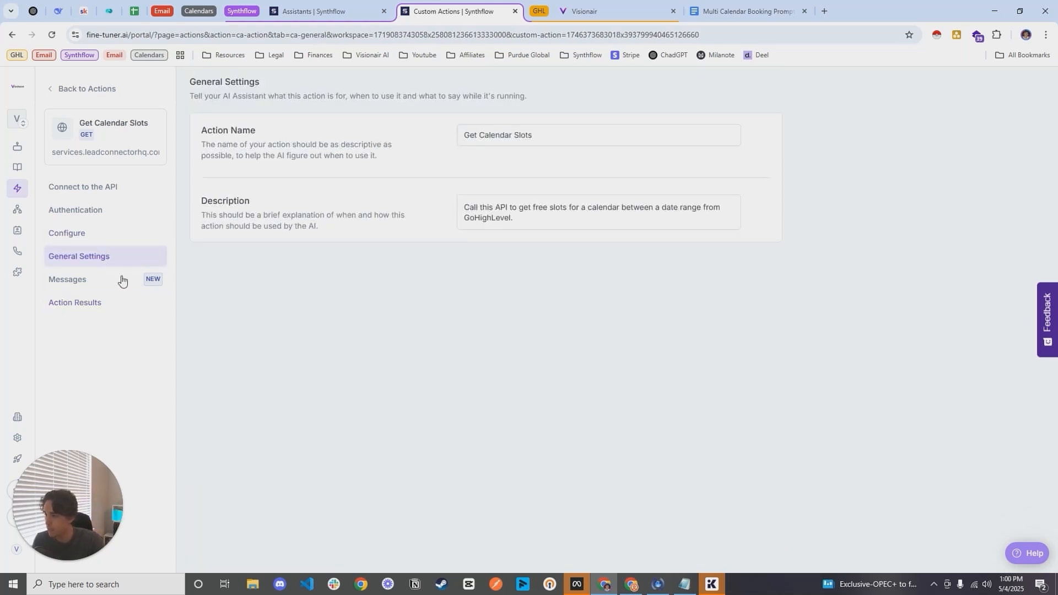
pyautogui.click(88, 281)
pyautogui.moveTo(591, 265); pyautogui.dragTo(459, 255)
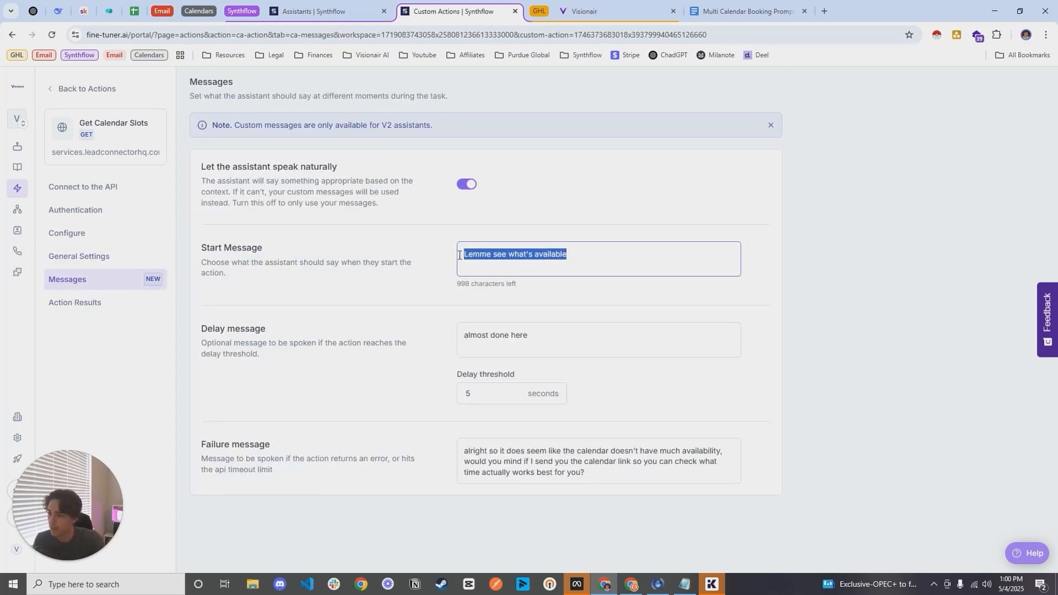
pyautogui.moveTo(295, 250); pyautogui.dragTo(204, 251)
pyautogui.tripleClick(612, 257)
pyautogui.moveTo(287, 329); pyautogui.dragTo(205, 320)
pyautogui.click(503, 342)
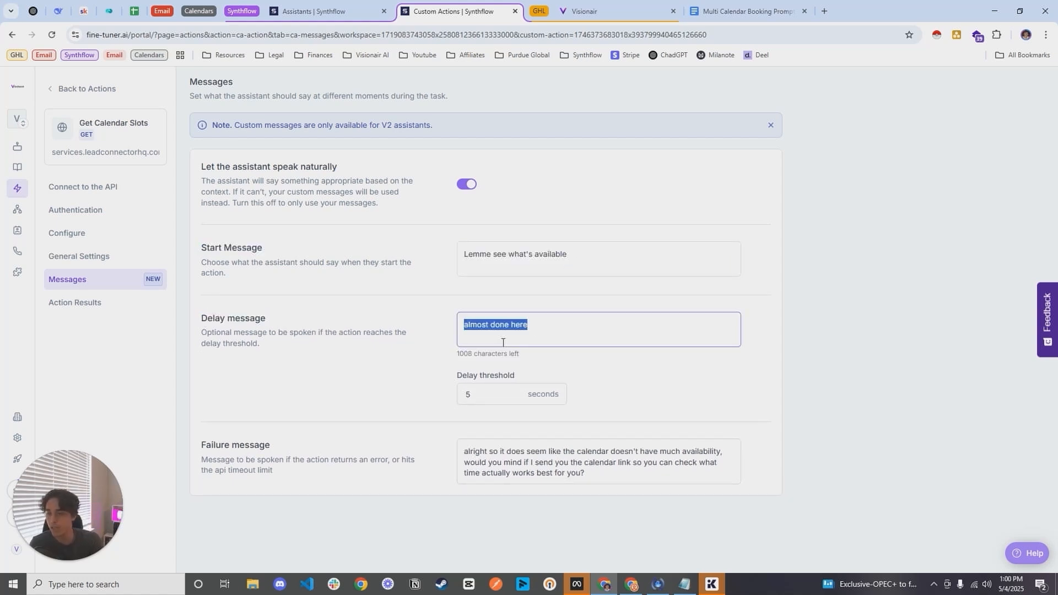
# Step: Read through the failure message the assistant speaks when the action returns an error
pyautogui.moveTo(264, 462); pyautogui.dragTo(198, 443)
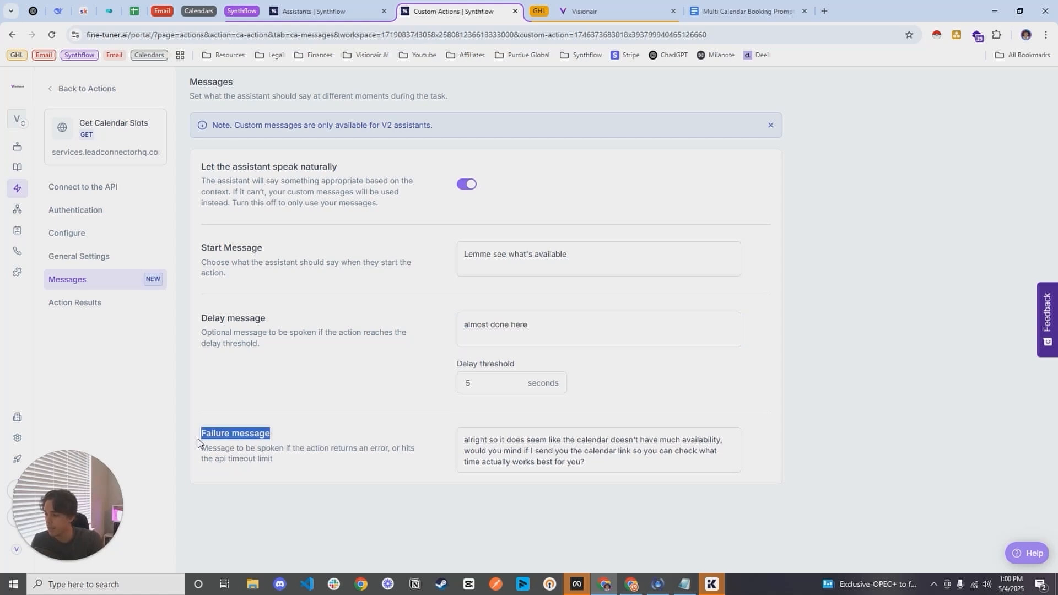
pyautogui.tripleClick(600, 466)
pyautogui.click(566, 462)
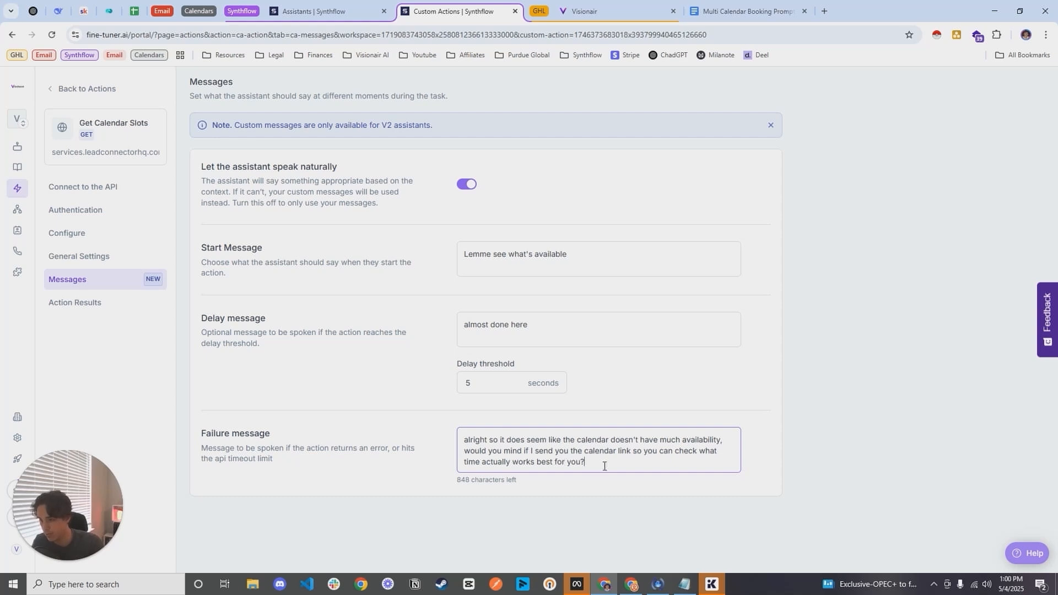
pyautogui.moveTo(605, 466); pyautogui.dragTo(454, 439)
pyautogui.click(409, 399)
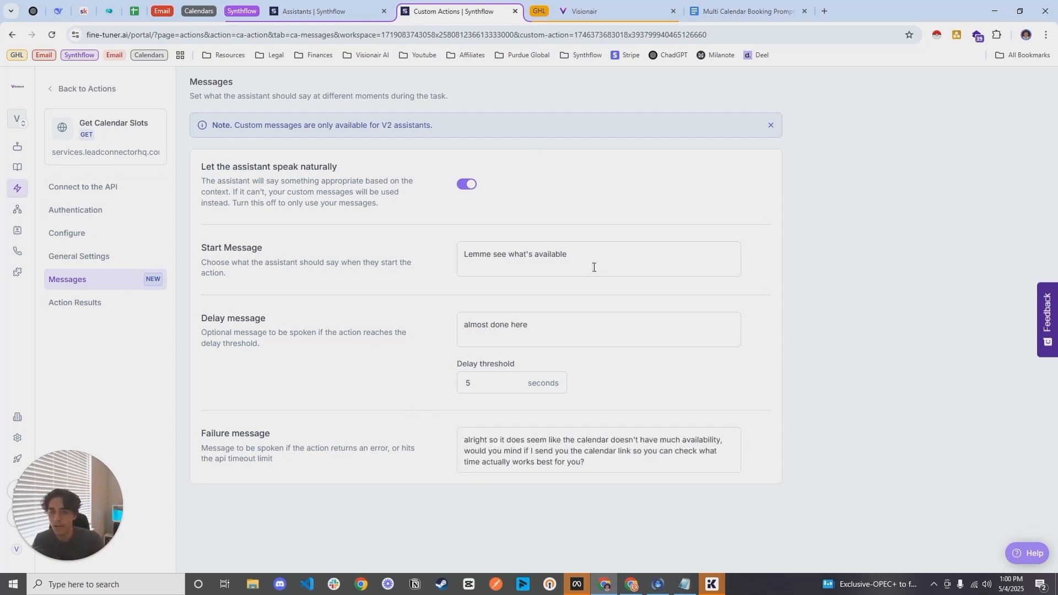
# Step: Switch to GoHighLevel and copy the webhook URL from the Post Outbound Call Data workflow's Inbound Webhook trigger
pyautogui.click(109, 239)
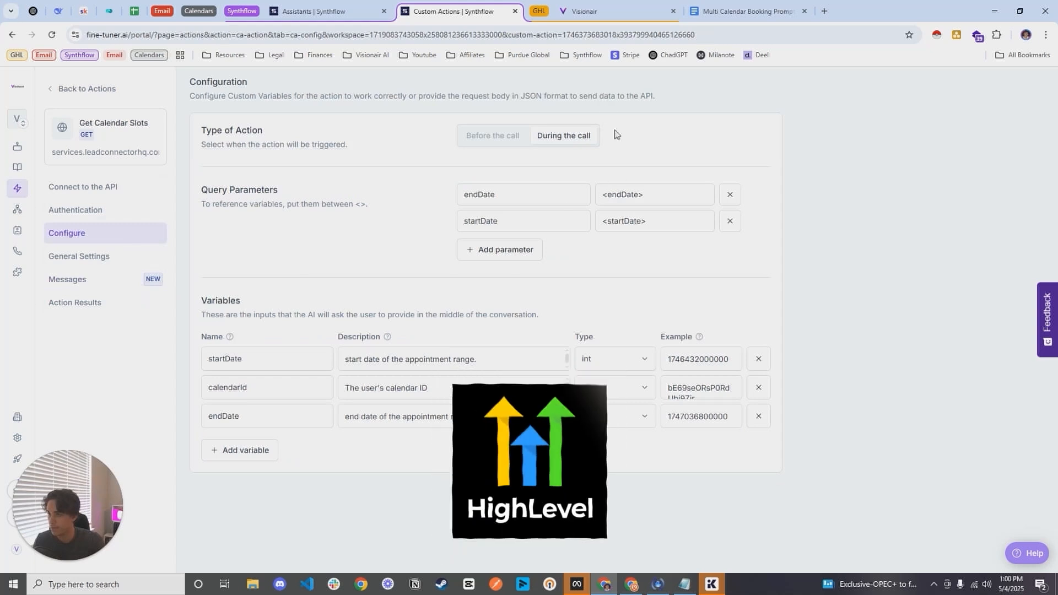
pyautogui.click(610, 12)
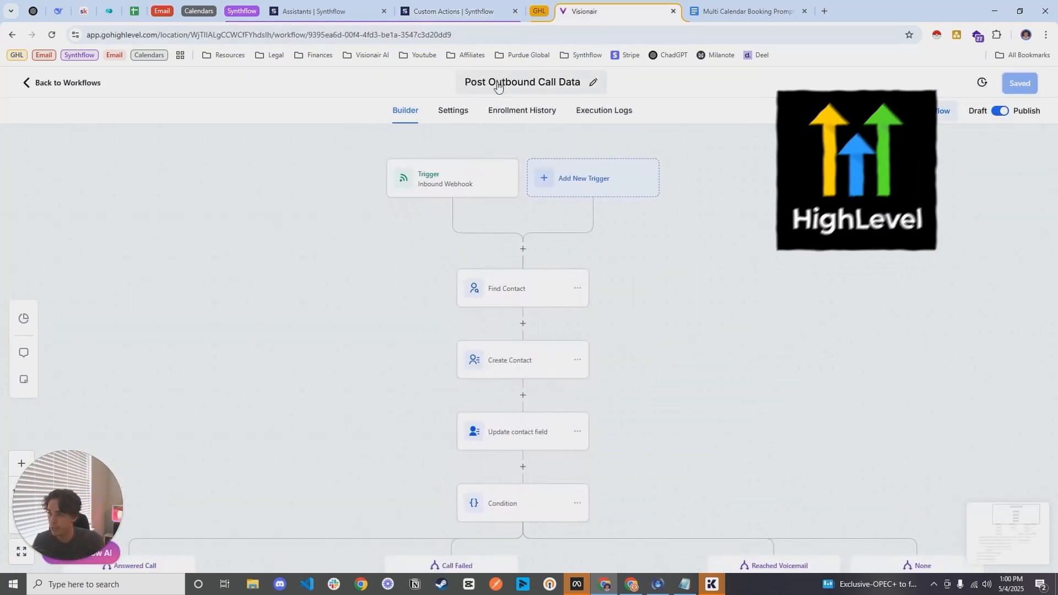
pyautogui.moveTo(769, 268); pyautogui.dragTo(773, 285)
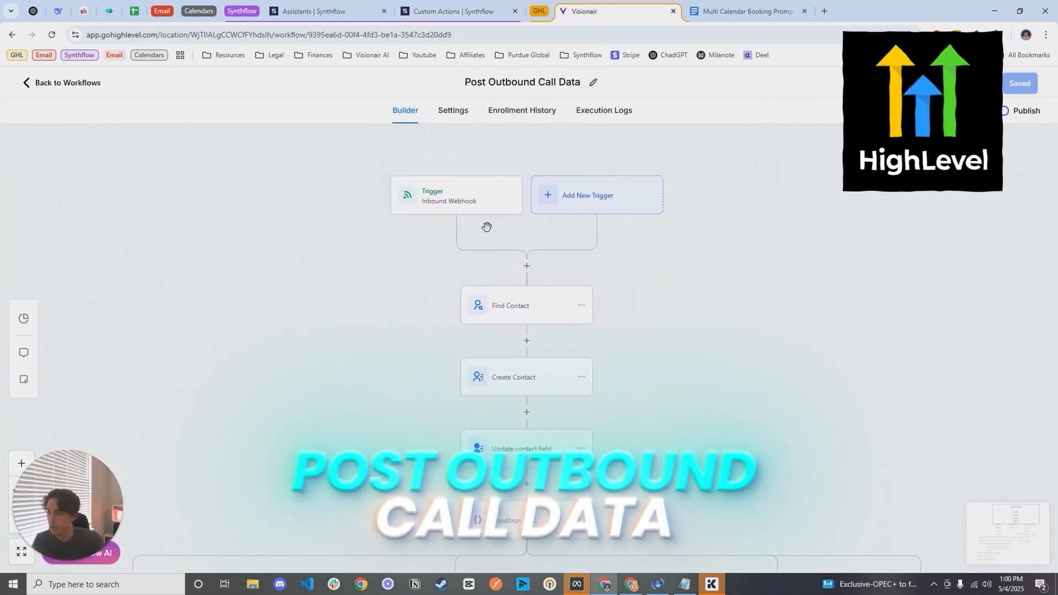
pyautogui.click(464, 210)
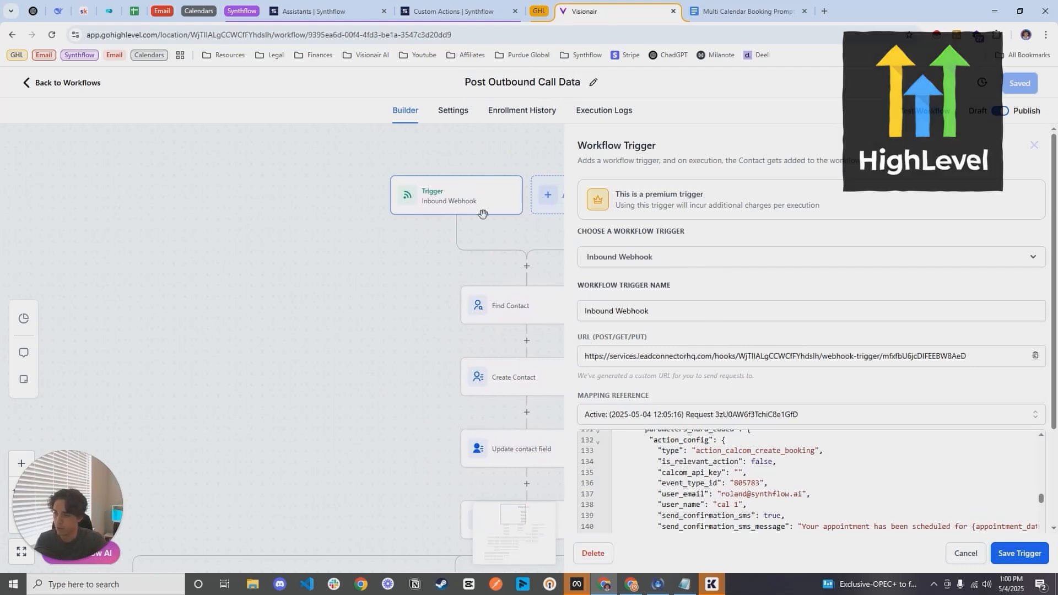
pyautogui.tripleClick(729, 357)
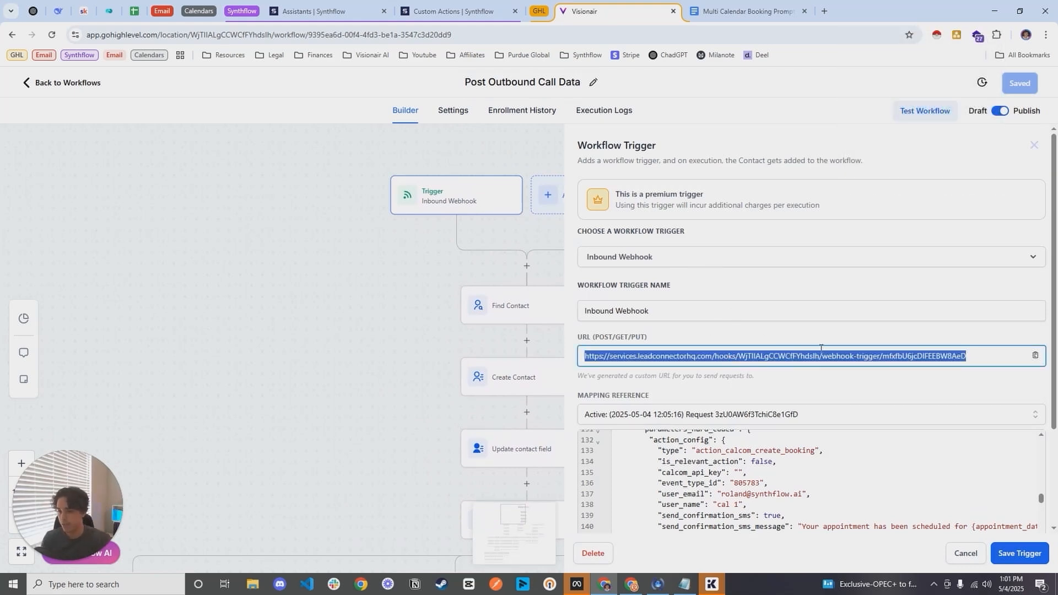
pyautogui.rightClick(922, 359)
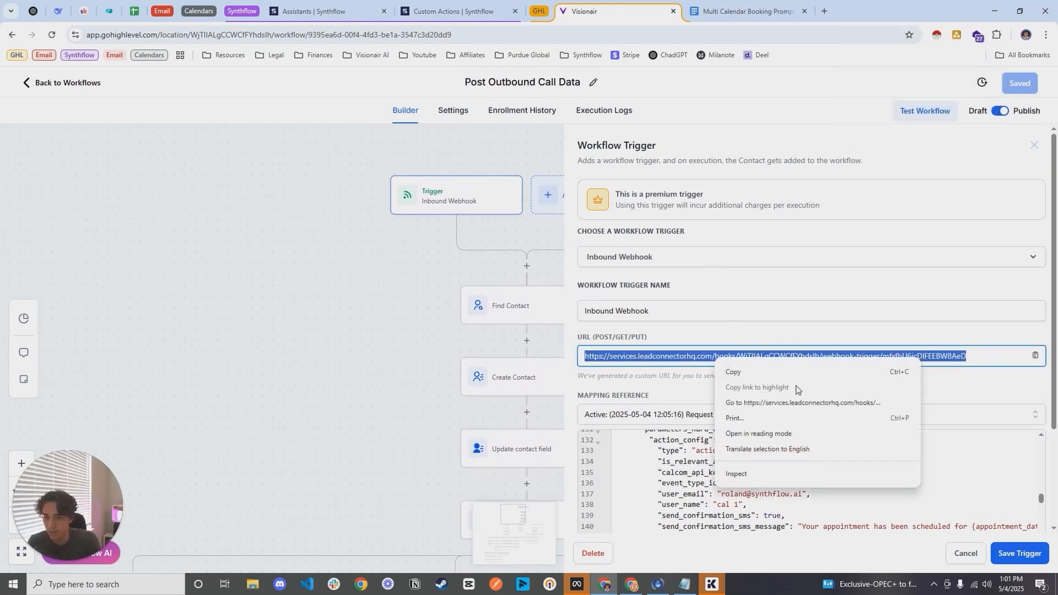
pyautogui.click(733, 370)
# Step: Return to the Synthflow assistant's deployment settings and check the webhook URL entered there
pyautogui.click(455, 11)
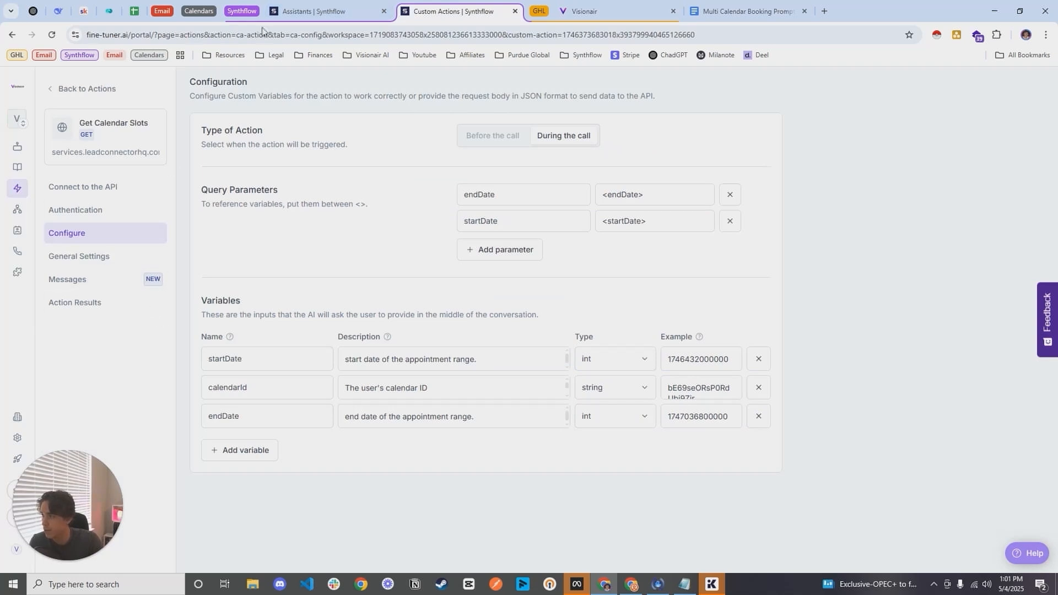
pyautogui.click(301, 12)
pyautogui.click(97, 312)
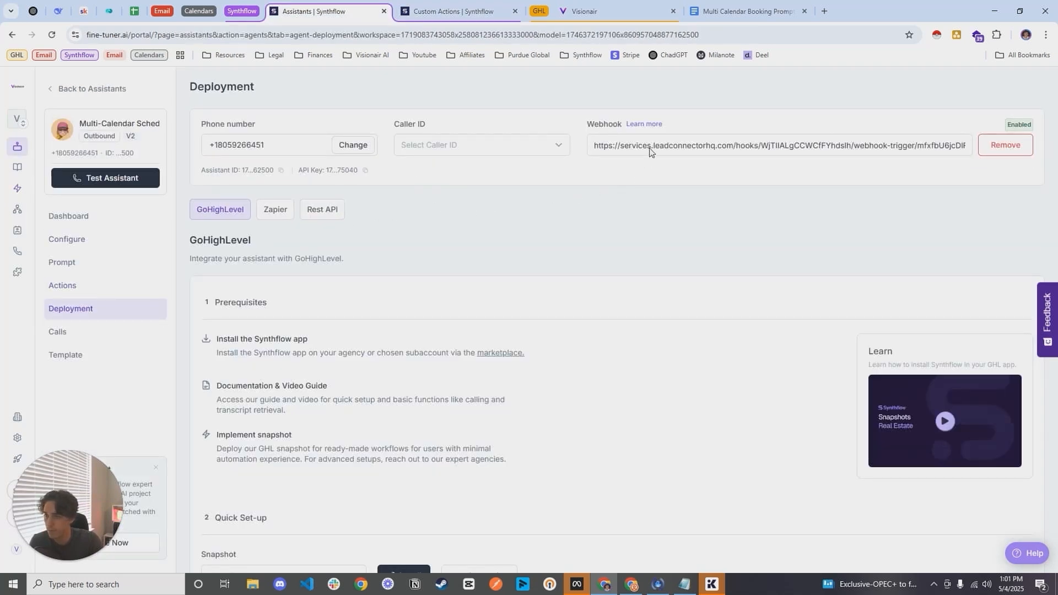
pyautogui.moveTo(596, 143); pyautogui.dragTo(1012, 149)
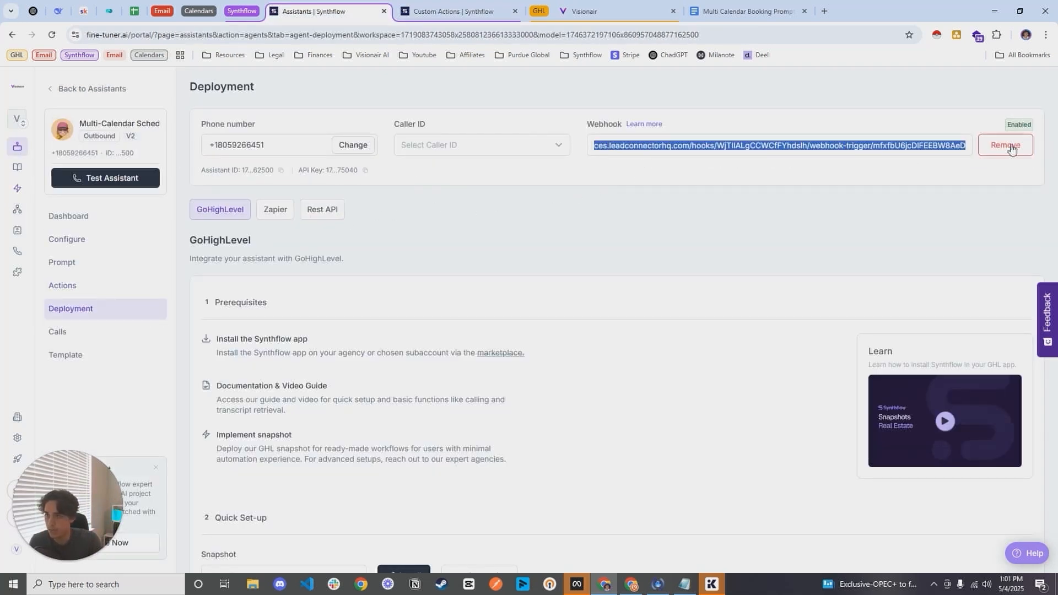
pyautogui.click(469, 10)
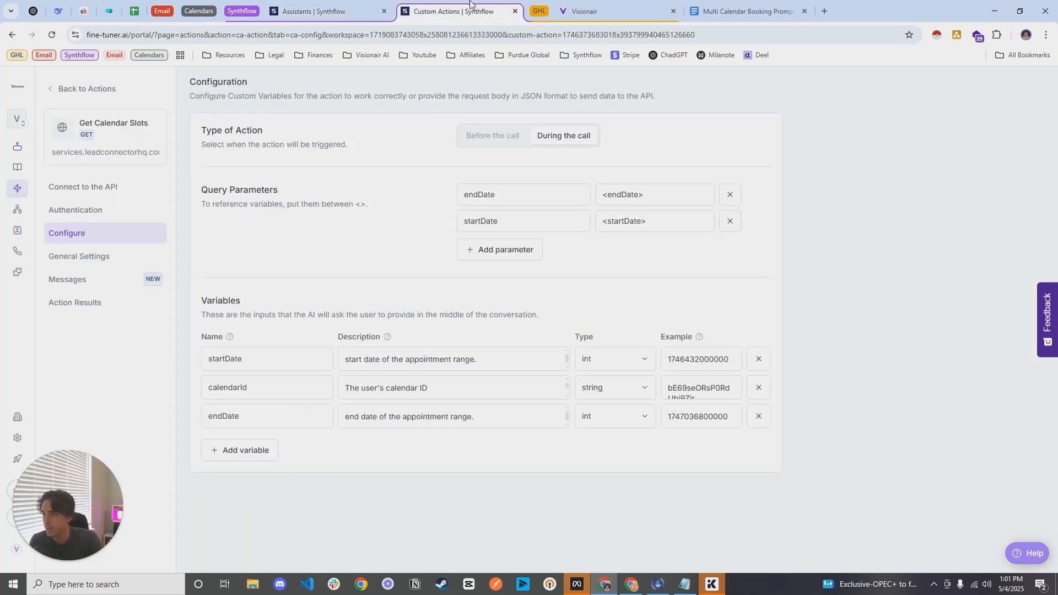
pyautogui.click(584, 12)
pyautogui.click(650, 362)
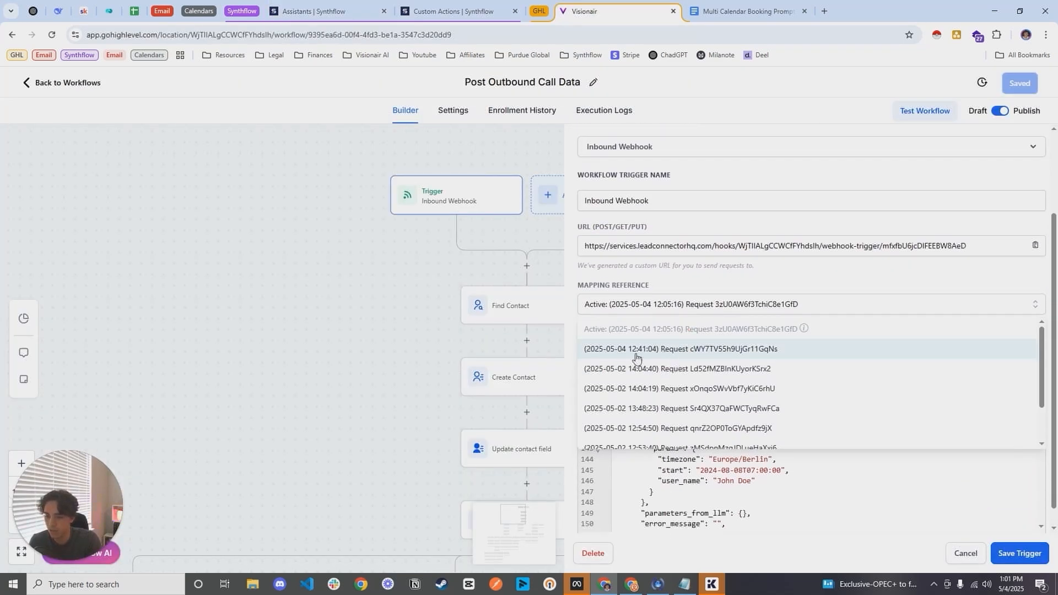
pyautogui.click(671, 352)
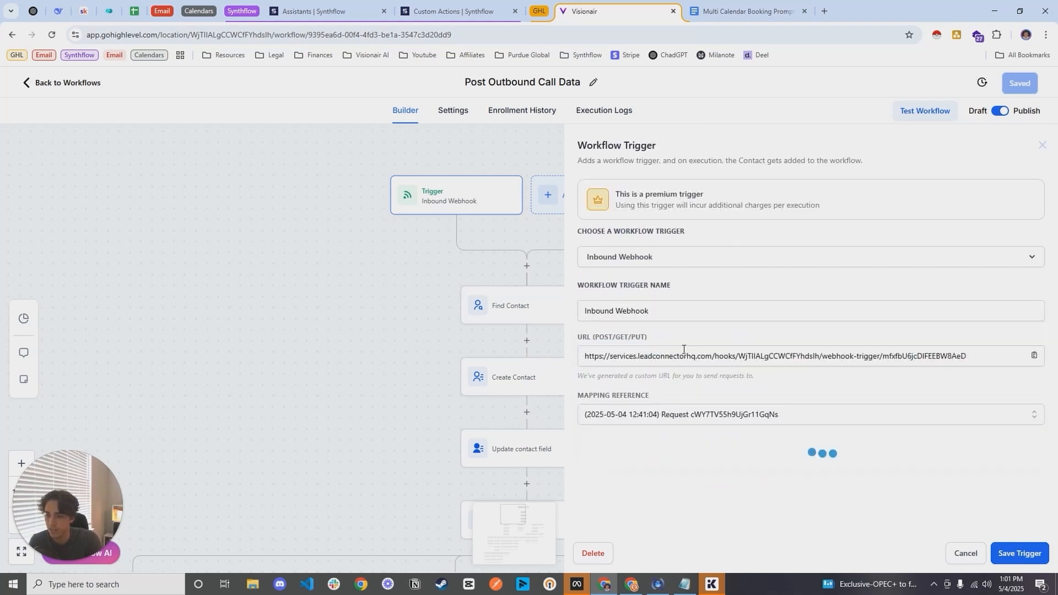
pyautogui.click(1001, 545)
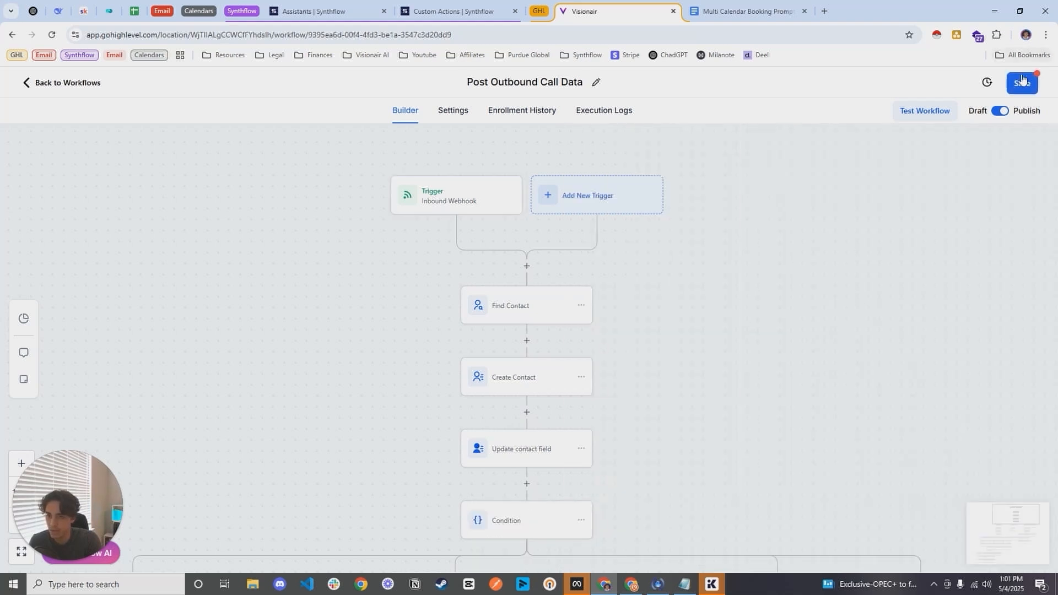
pyautogui.click(1020, 83)
# Step: Examine the workflow's main condition and its Answered Call, Call Failed and Reached Voicemail branches
pyautogui.moveTo(669, 388); pyautogui.dragTo(673, 300)
pyautogui.scroll(-3, 687, 337)
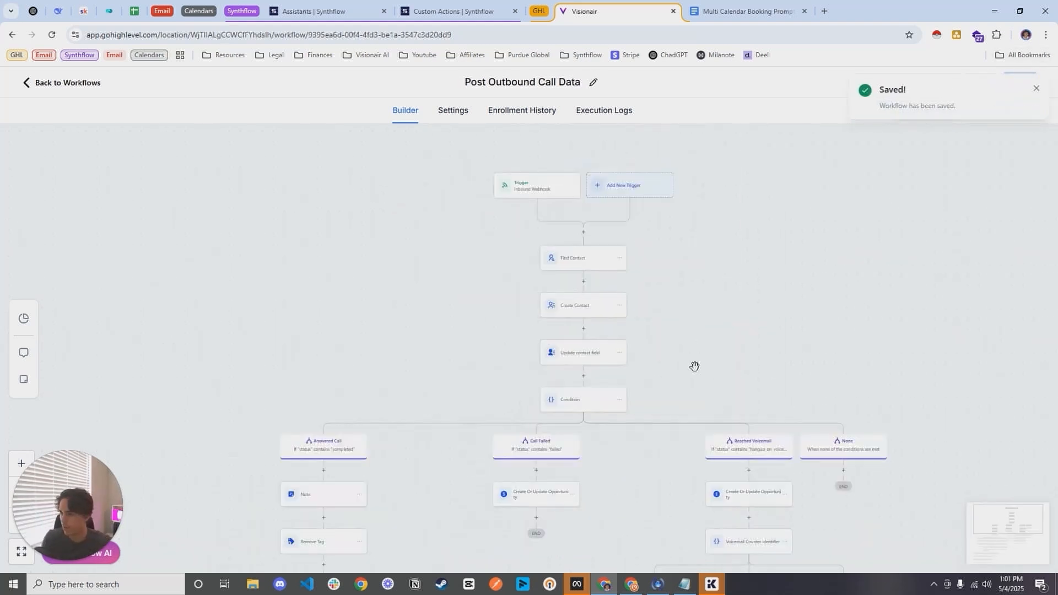
pyautogui.moveTo(694, 364); pyautogui.dragTo(666, 309)
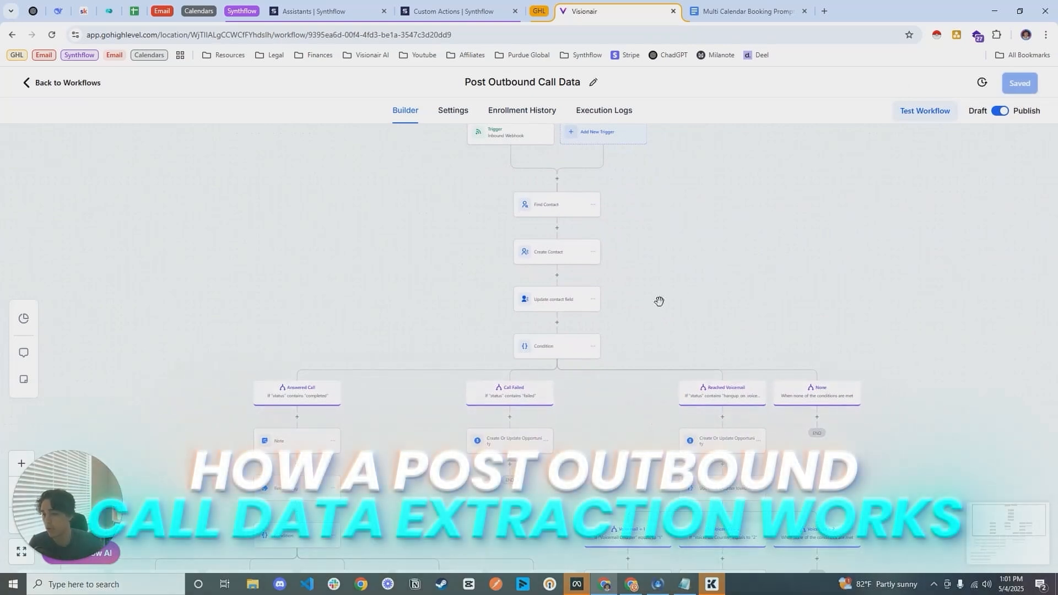
pyautogui.moveTo(622, 445); pyautogui.dragTo(622, 425)
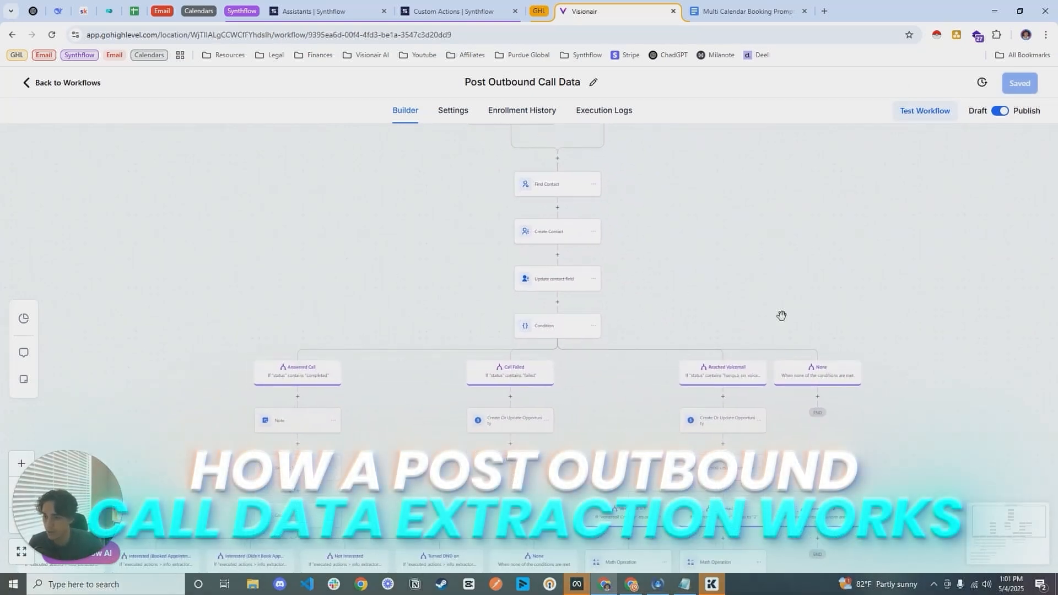
pyautogui.moveTo(782, 315); pyautogui.dragTo(786, 349)
pyautogui.moveTo(641, 505); pyautogui.dragTo(613, 505)
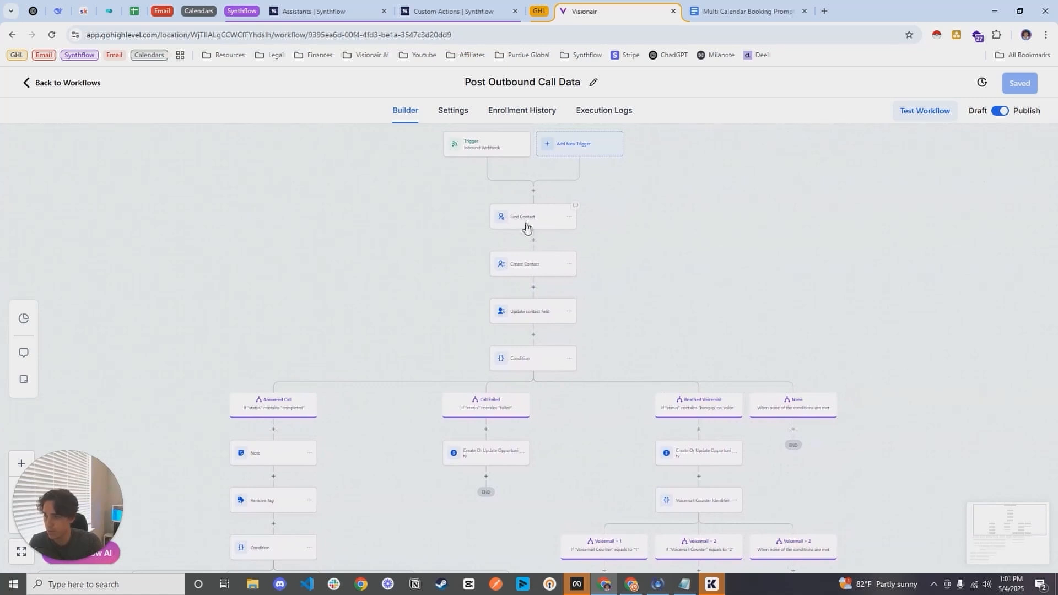
pyautogui.scroll(-4, 607, 359)
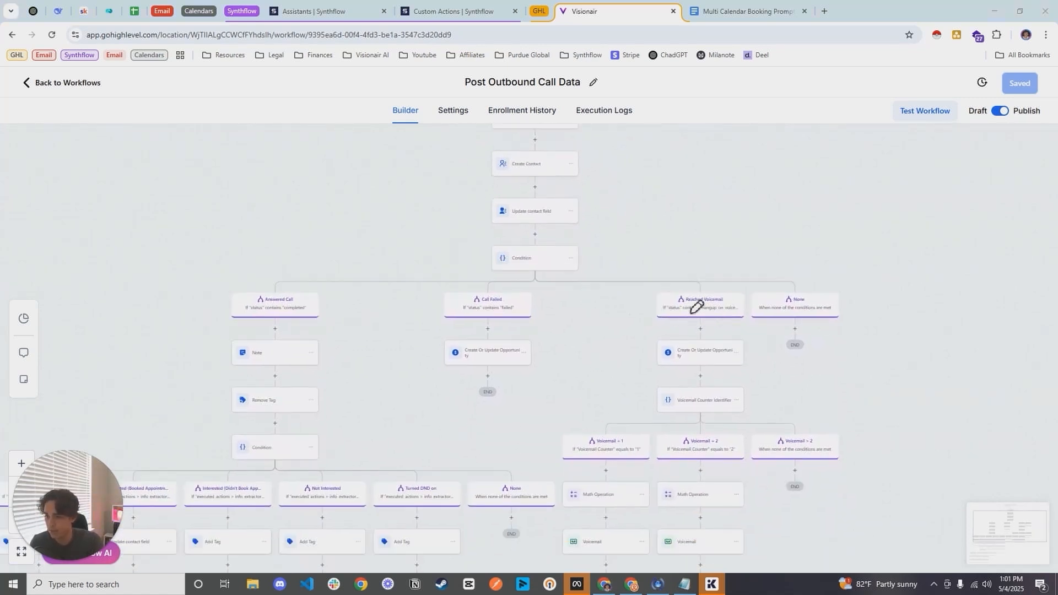
pyautogui.moveTo(663, 307); pyautogui.dragTo(732, 306)
pyautogui.moveTo(473, 306); pyautogui.dragTo(525, 312)
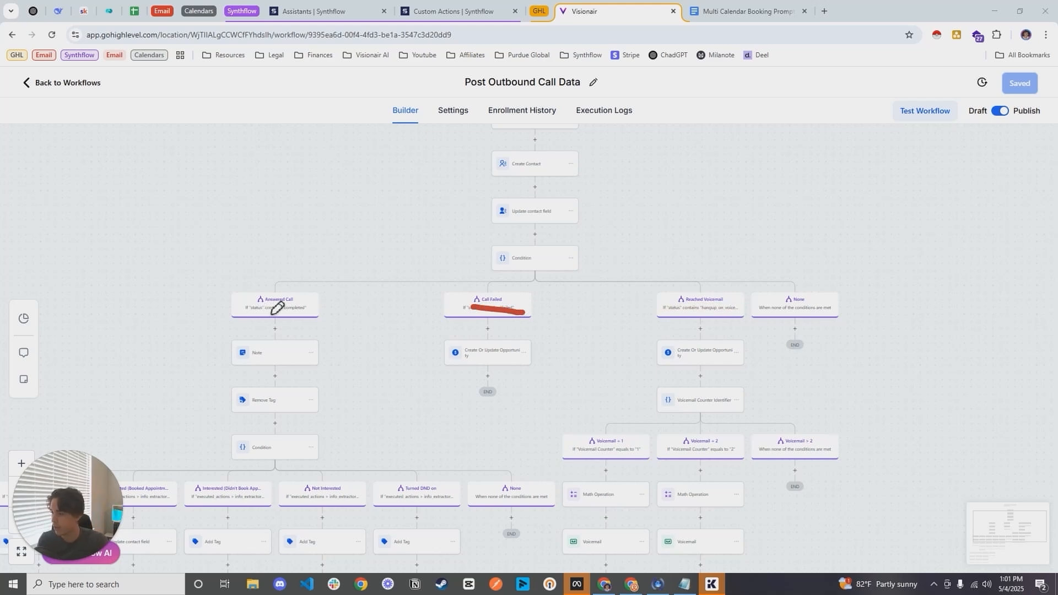
pyautogui.moveTo(232, 313); pyautogui.dragTo(284, 321)
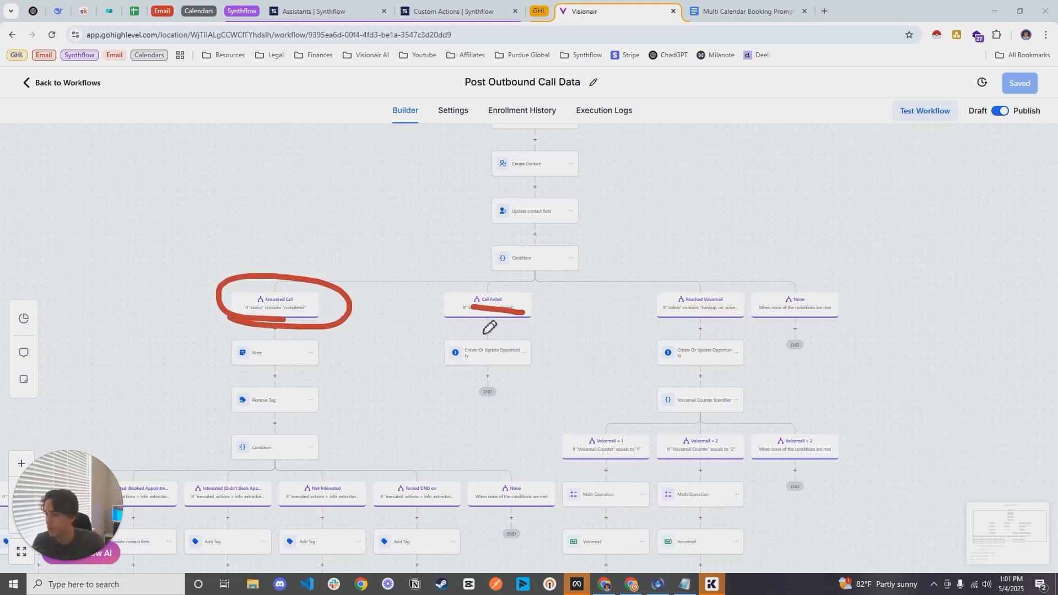
pyautogui.click(381, 361)
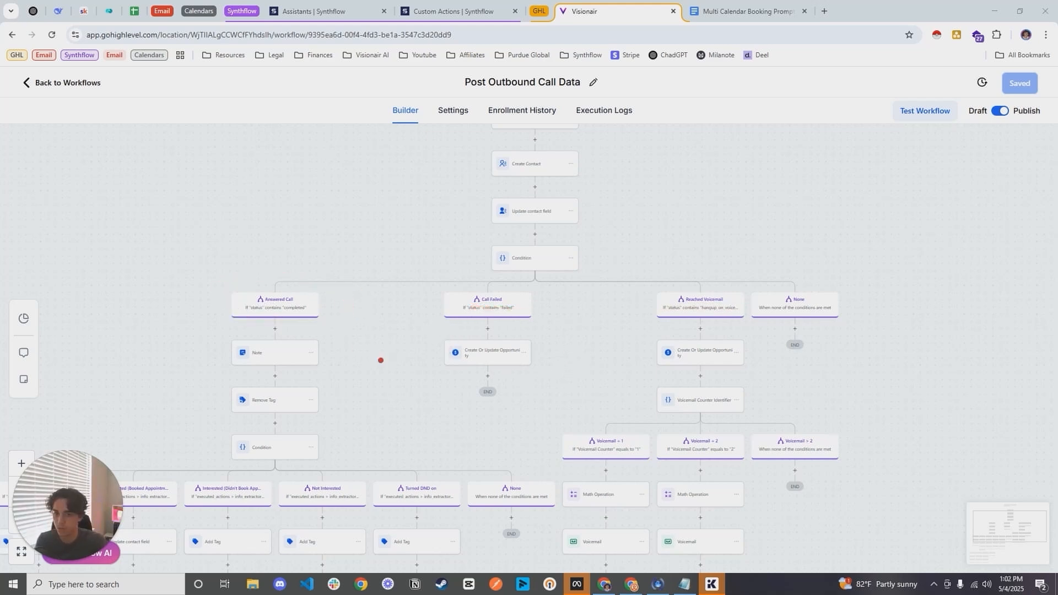
# Step: Examine the call outcome branches under Answered Call, from Busy through Turned DND on
pyautogui.moveTo(372, 420); pyautogui.dragTo(621, 201)
pyautogui.scroll(2, 463, 240)
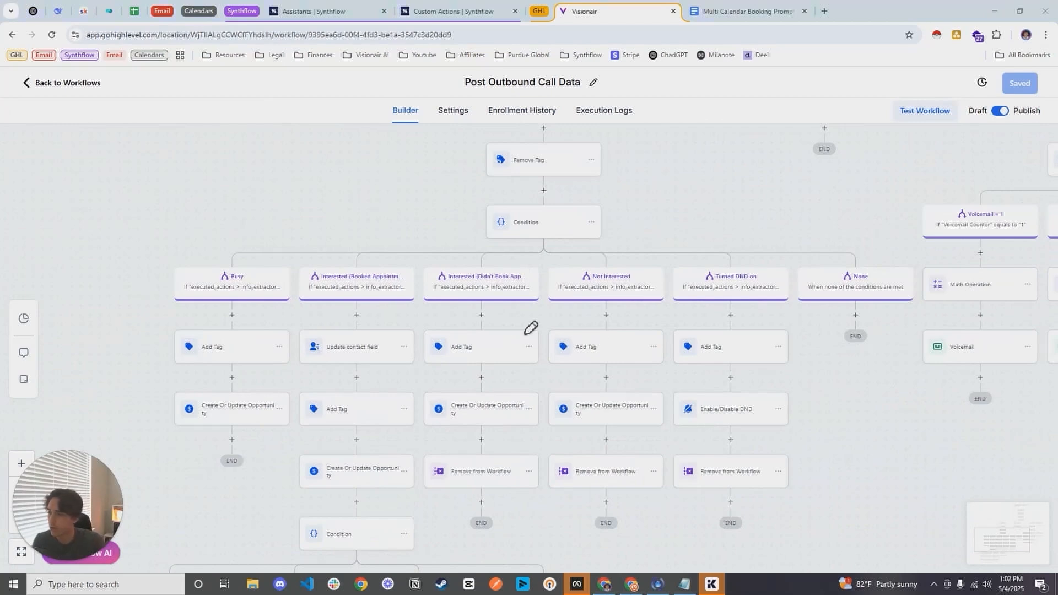
pyautogui.moveTo(189, 303); pyautogui.dragTo(769, 301)
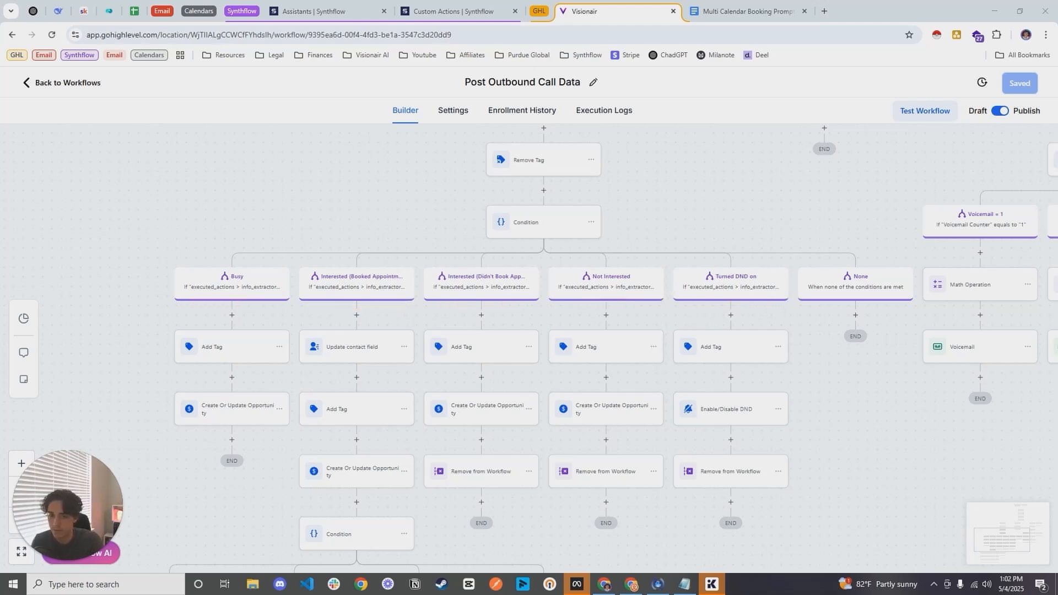
pyautogui.scroll(-3, 352, 369)
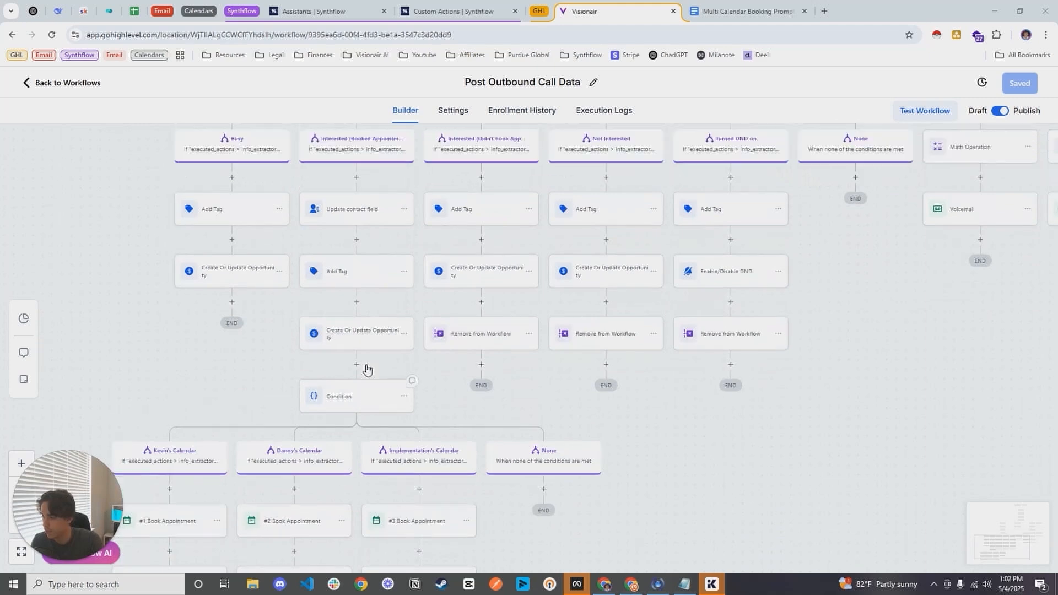
# Step: Follow the Interested (Booked Appointment) branch down to its calendar condition and view that condition's settings
pyautogui.scroll(2, 367, 370)
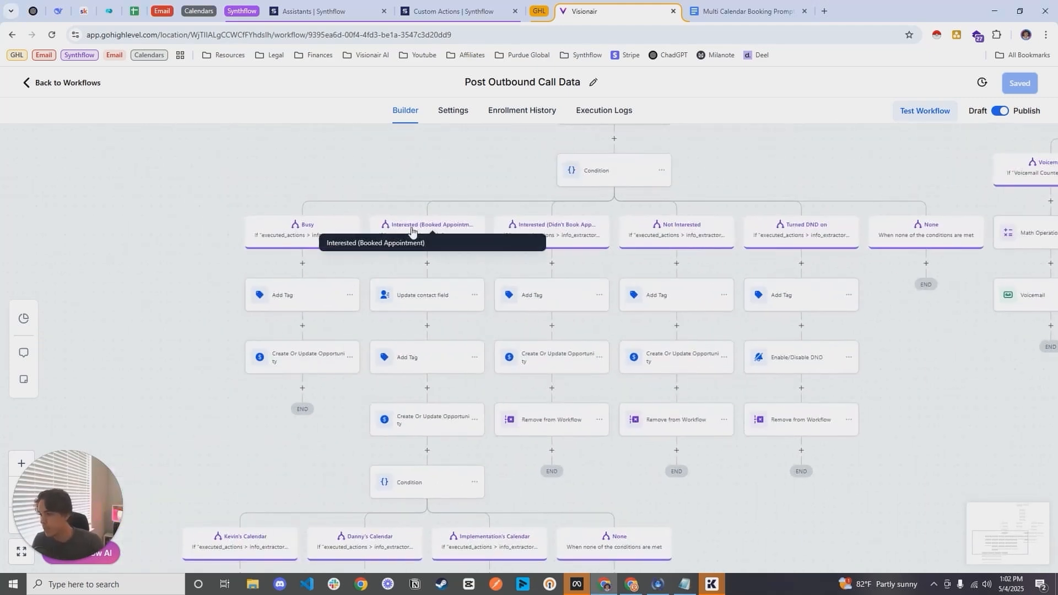
pyautogui.scroll(-2, 419, 273)
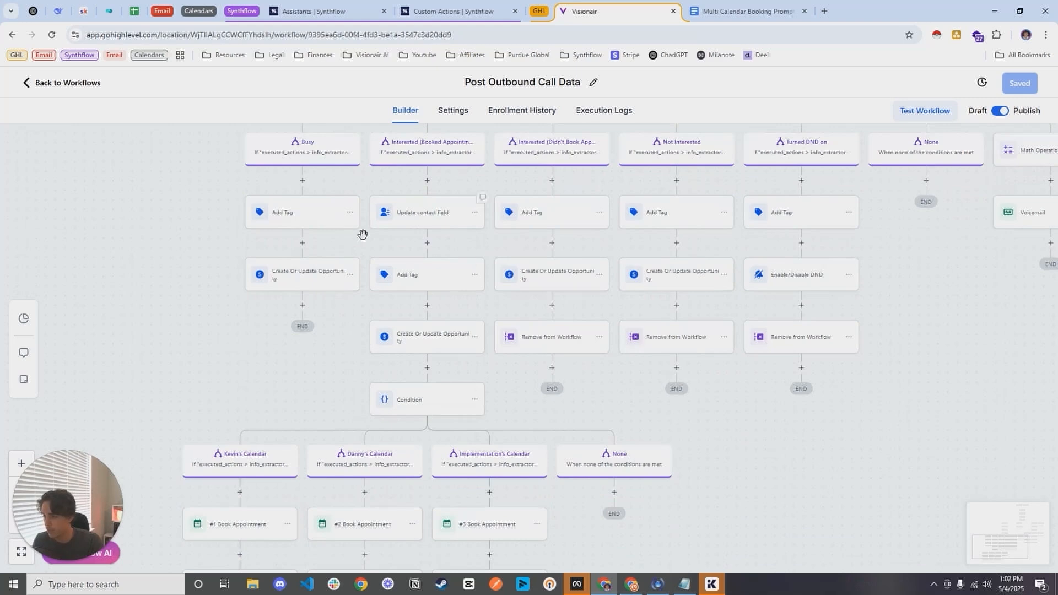
pyautogui.scroll(-3, 362, 234)
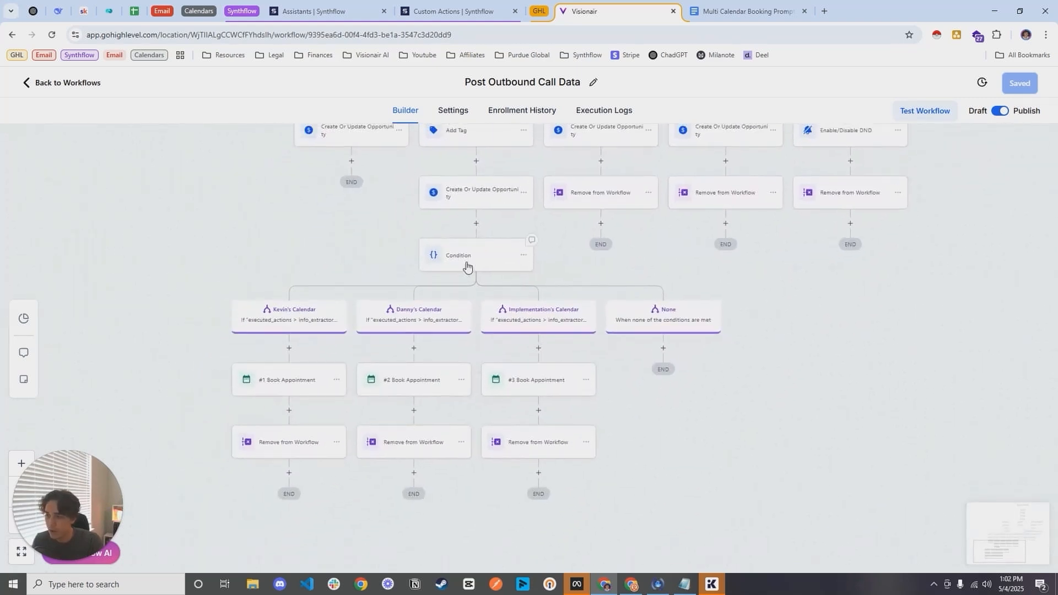
pyautogui.click(470, 267)
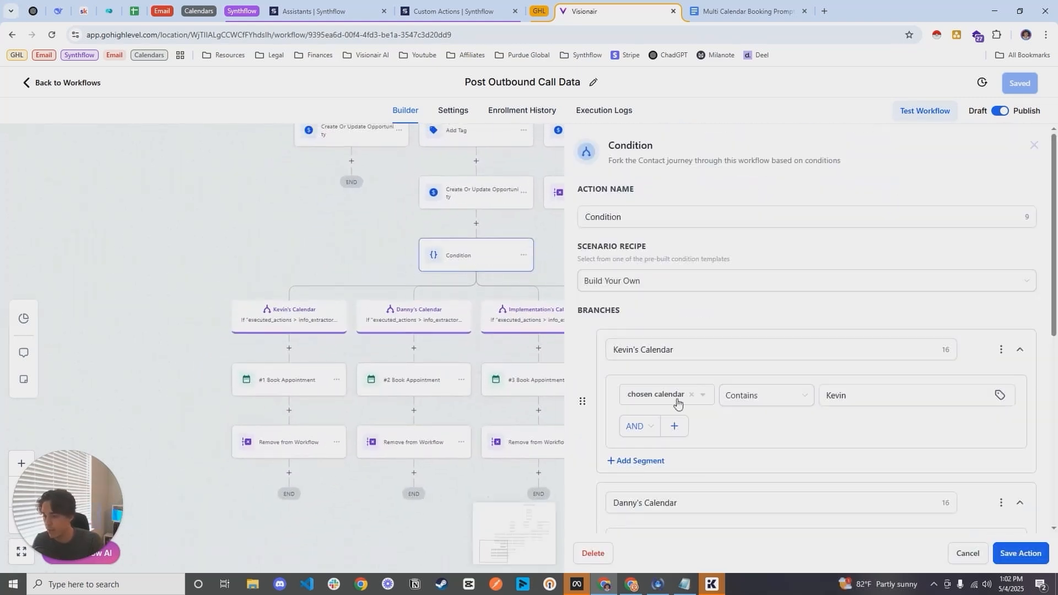
# Step: Switch to the Synthflow assistant's after-call actions and review the chosen calendar extractor's identifier, question and three choices
pyautogui.click(466, 9)
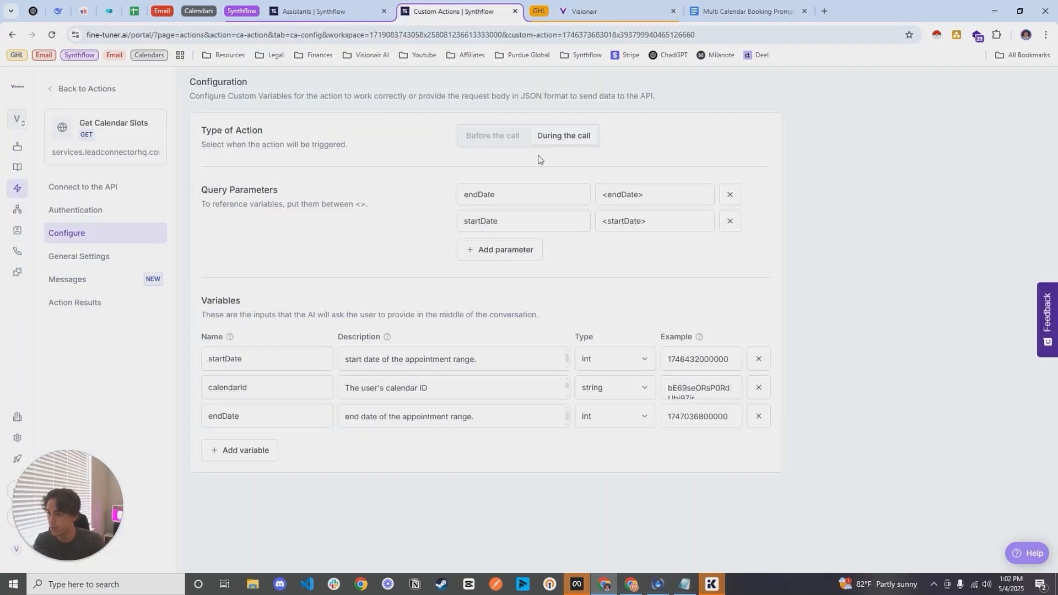
pyautogui.click(312, 6)
pyautogui.click(98, 286)
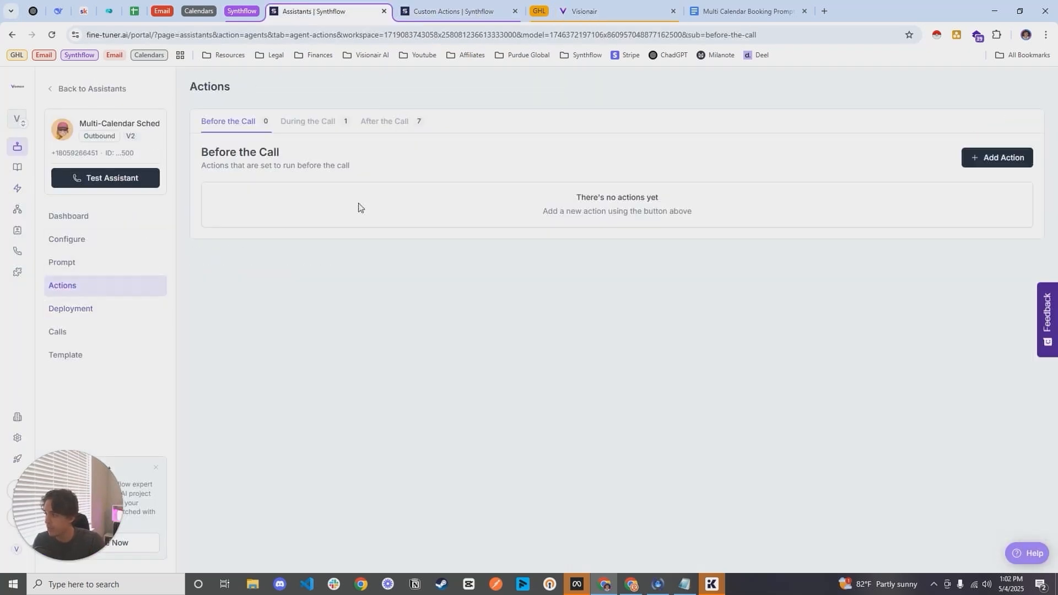
pyautogui.click(398, 120)
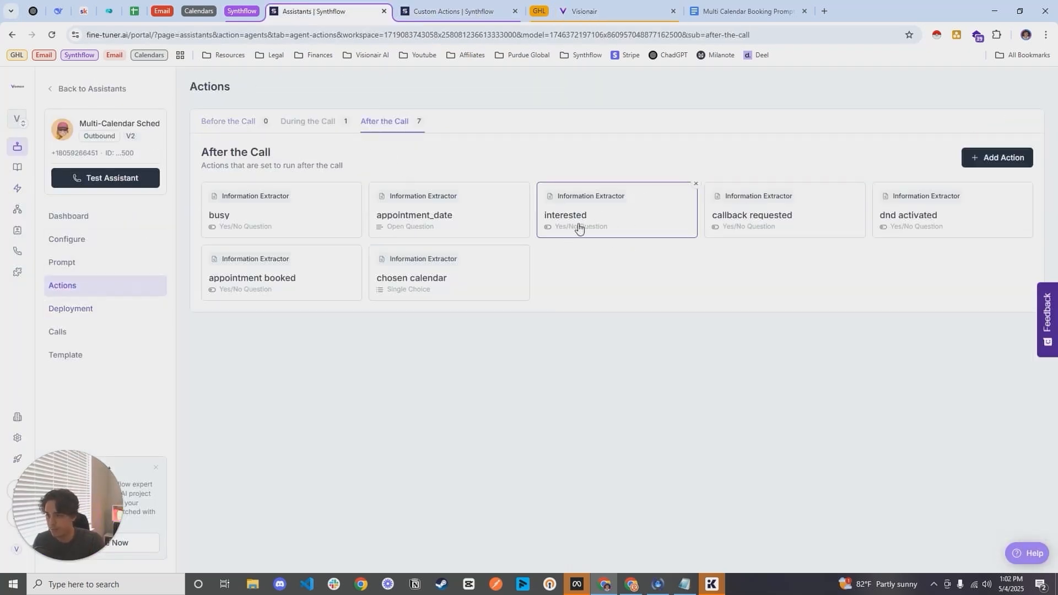
pyautogui.click(465, 282)
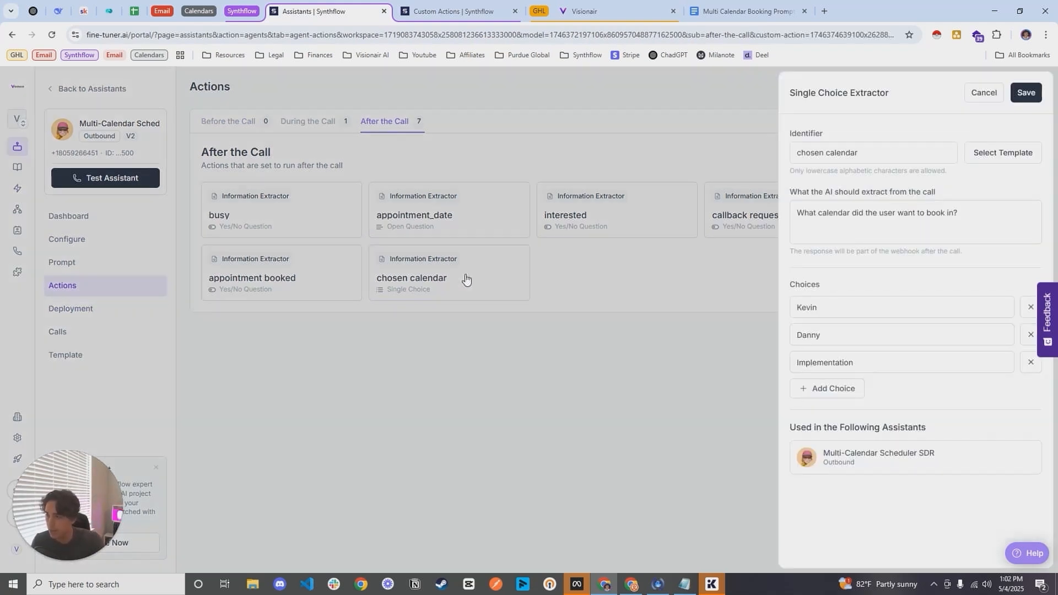
pyautogui.moveTo(869, 154); pyautogui.dragTo(795, 154)
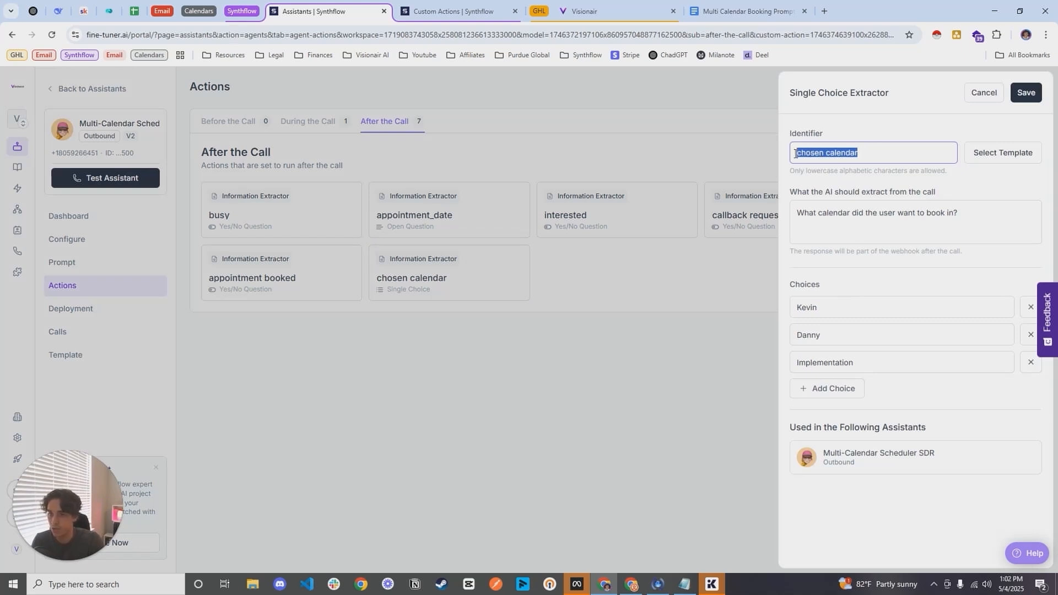
pyautogui.moveTo(797, 215); pyautogui.dragTo(976, 216)
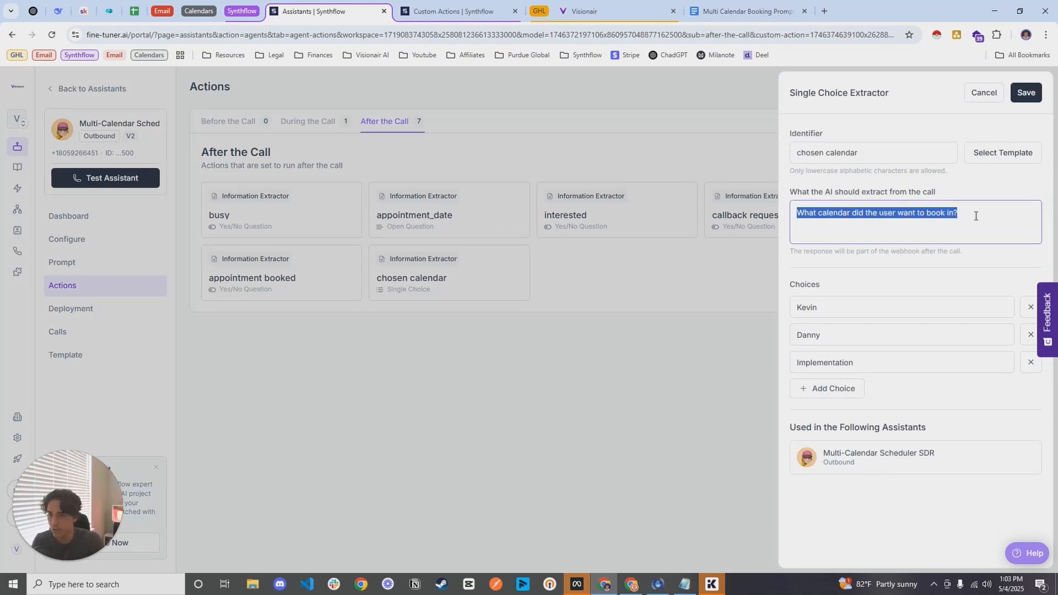
pyautogui.moveTo(821, 310); pyautogui.dragTo(779, 304)
pyautogui.moveTo(824, 334); pyautogui.dragTo(803, 332)
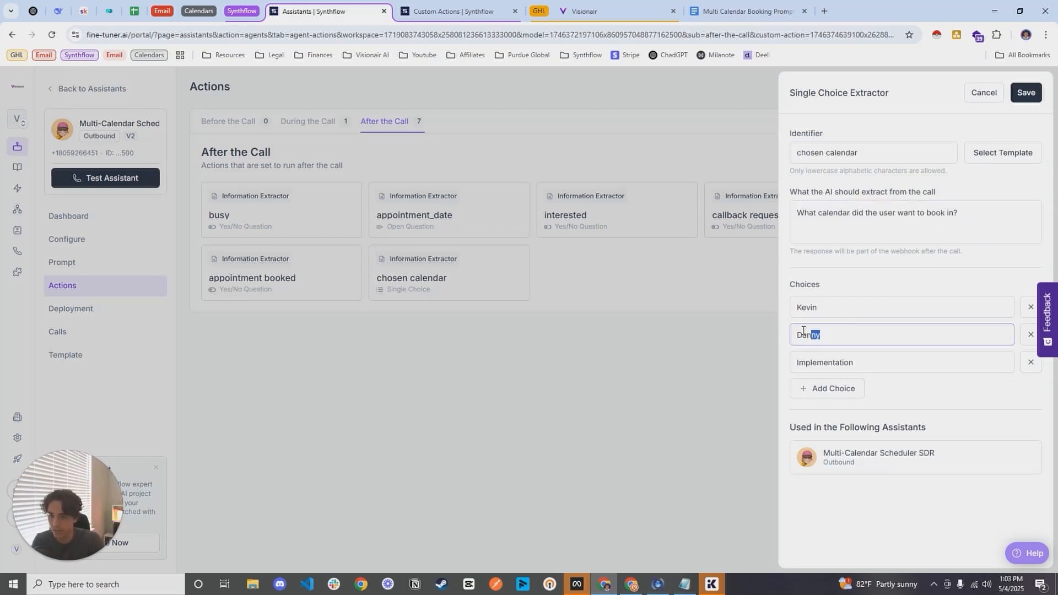
pyautogui.moveTo(882, 357); pyautogui.dragTo(739, 338)
# Step: Return to GoHighLevel, check the chosen calendar value used in each of the condition's three branches, and close the condition
pyautogui.click(584, 11)
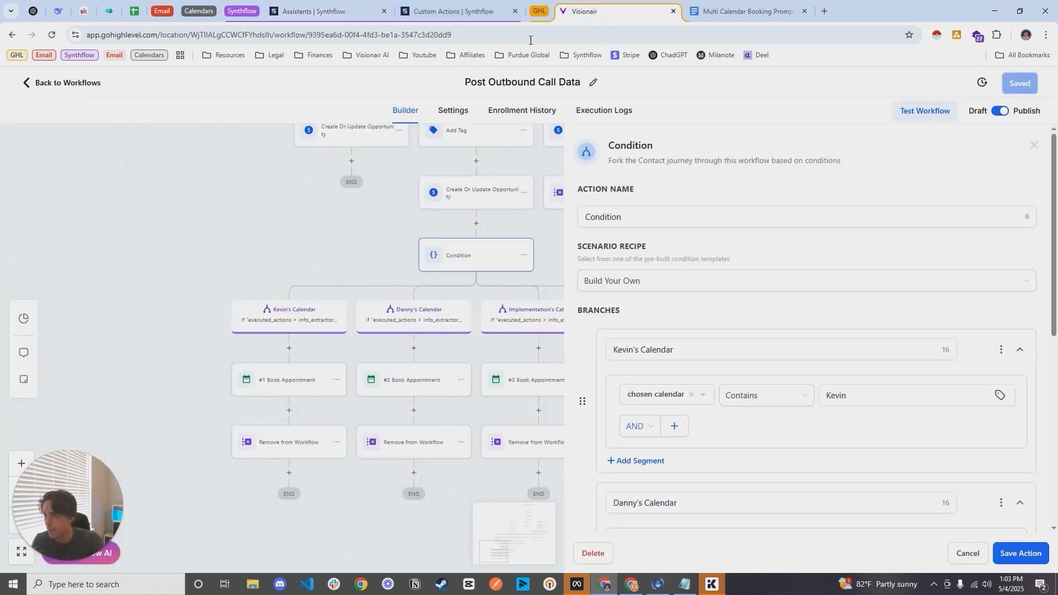
pyautogui.scroll(-2, 805, 288)
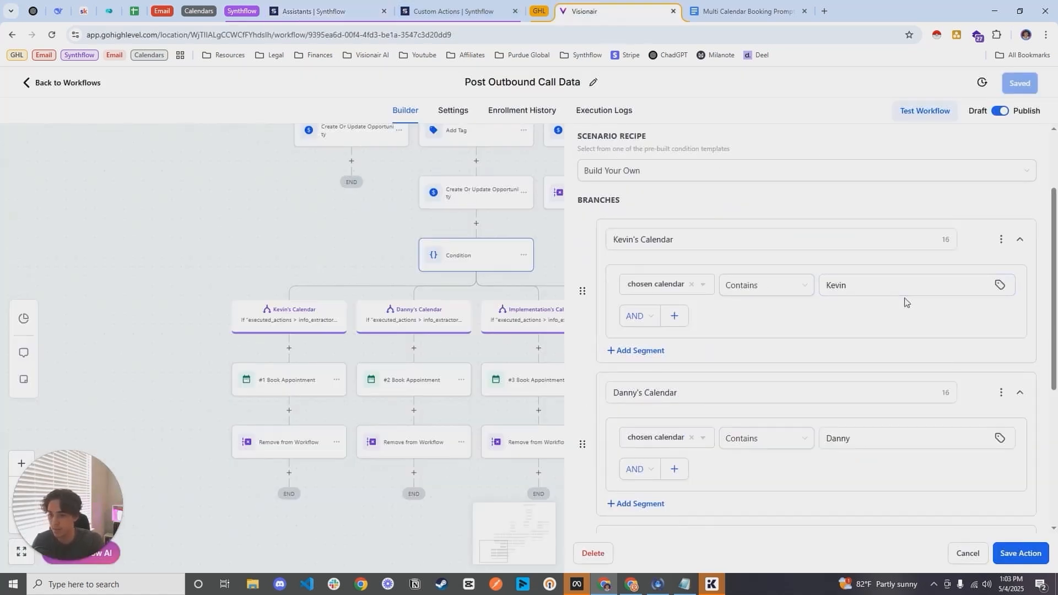
pyautogui.moveTo(877, 285); pyautogui.dragTo(811, 288)
pyautogui.scroll(-4, 867, 245)
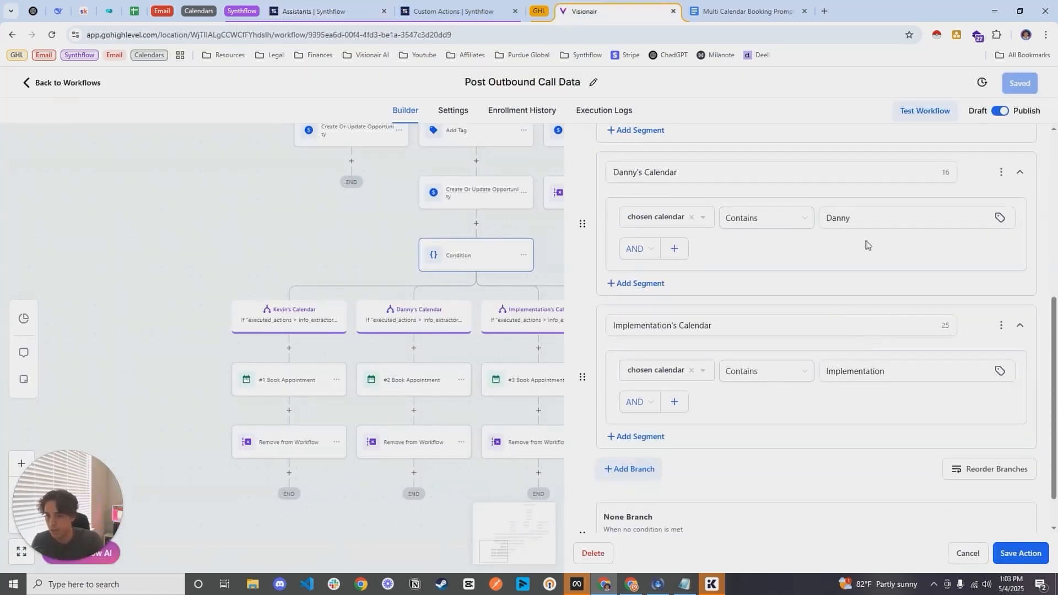
pyautogui.moveTo(868, 218); pyautogui.dragTo(822, 220)
pyautogui.scroll(-1, 854, 245)
pyautogui.moveTo(909, 315); pyautogui.dragTo(825, 323)
pyautogui.click(967, 556)
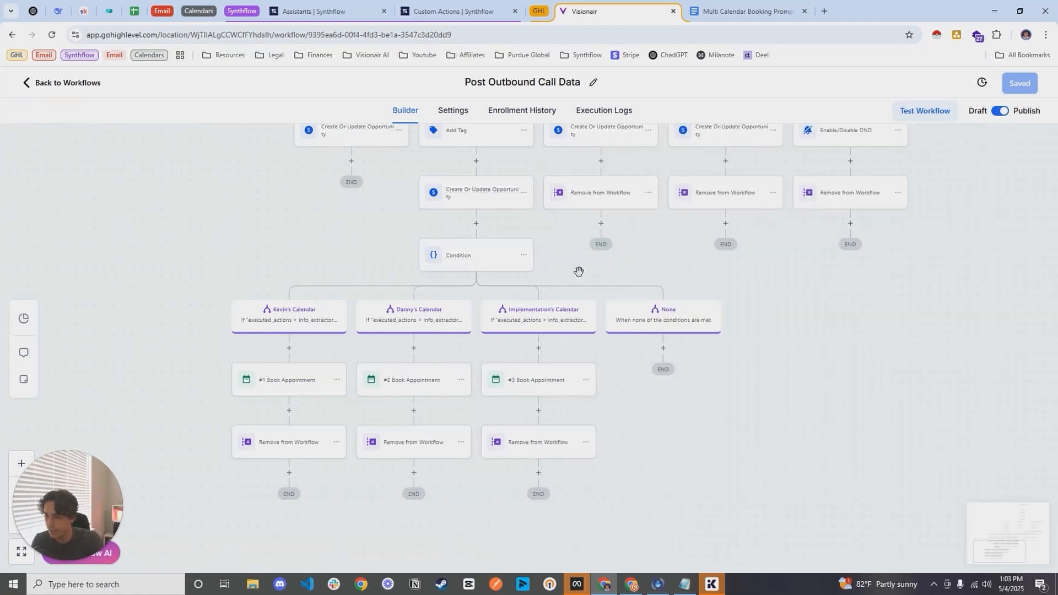
# Step: Open the first branch's Book Appointment action, and review the appointment_date extractor's question and date format in the Synthflow assistant's after-call actions
pyautogui.click(478, 329)
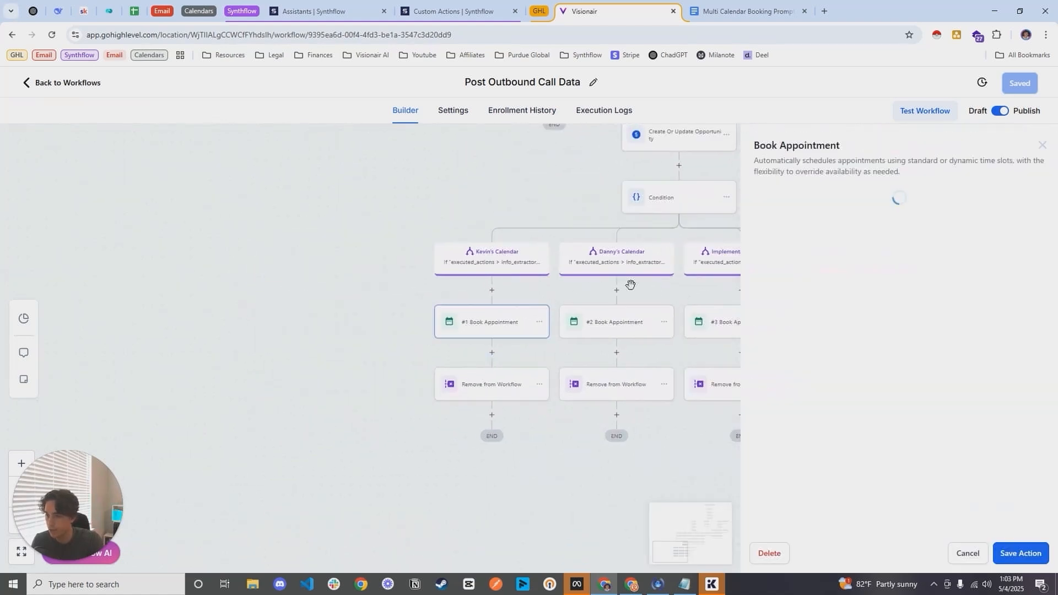
pyautogui.click(462, 8)
pyautogui.click(343, 10)
pyautogui.click(604, 300)
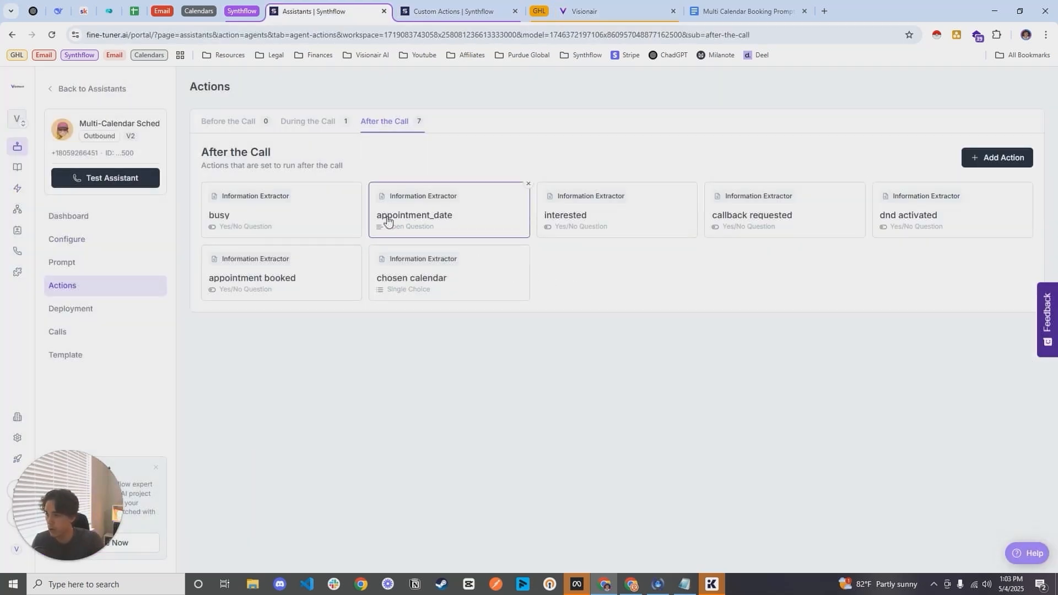
pyautogui.click(449, 223)
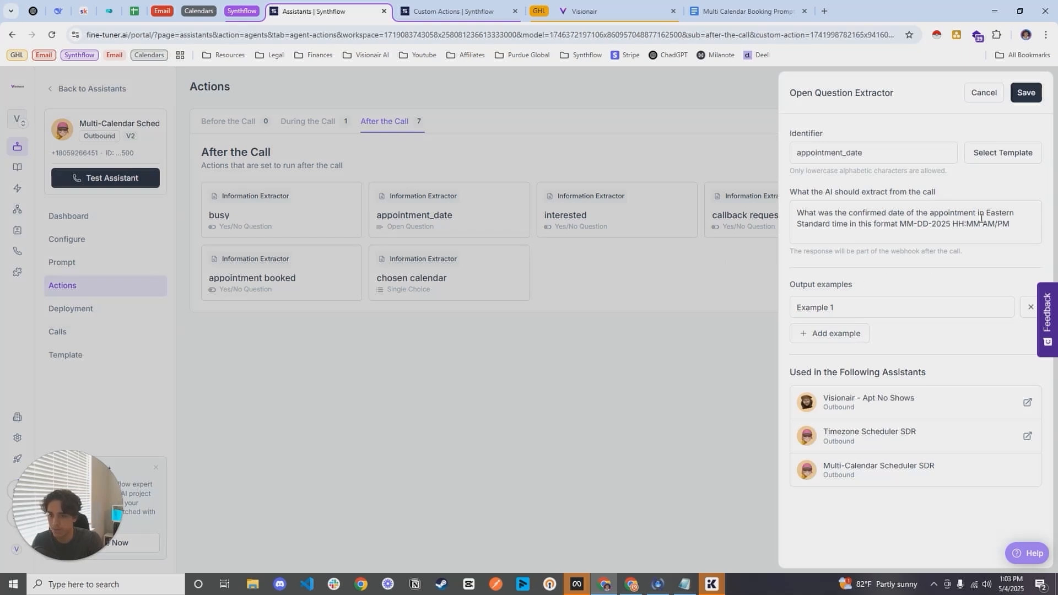
pyautogui.hotkey('ctrl', 'a')
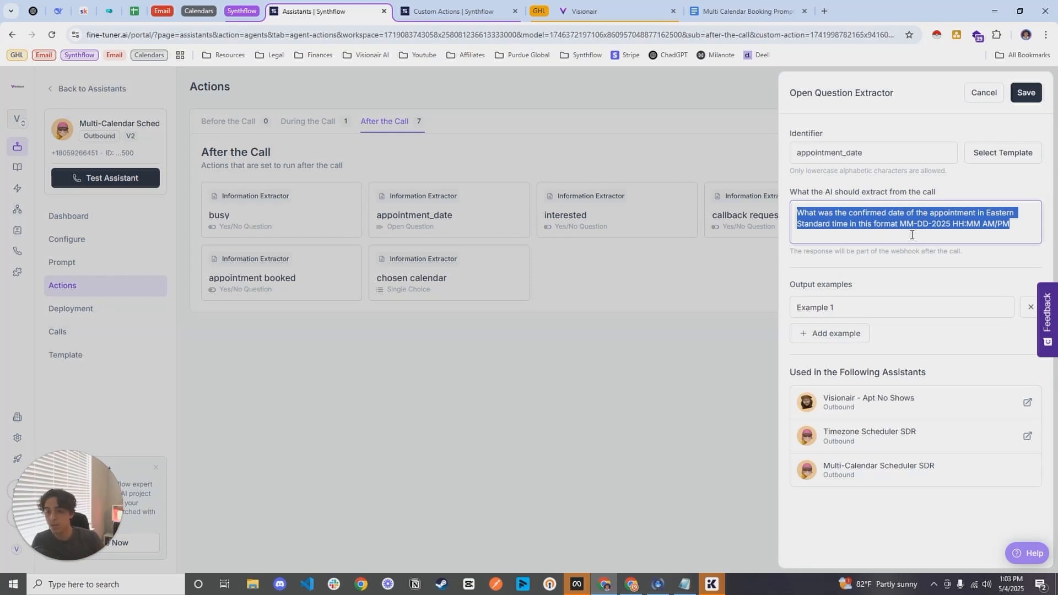
# Step: Return to GoHighLevel and check the start date and time value in the first branch's Book Appointment action
pyautogui.click(584, 11)
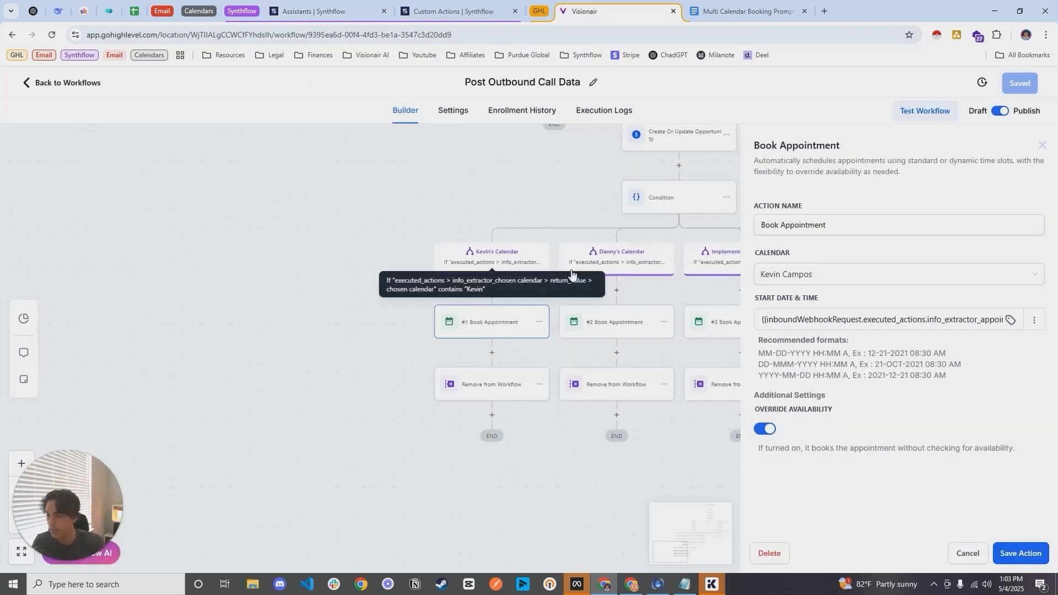
pyautogui.moveTo(764, 320); pyautogui.dragTo(1039, 320)
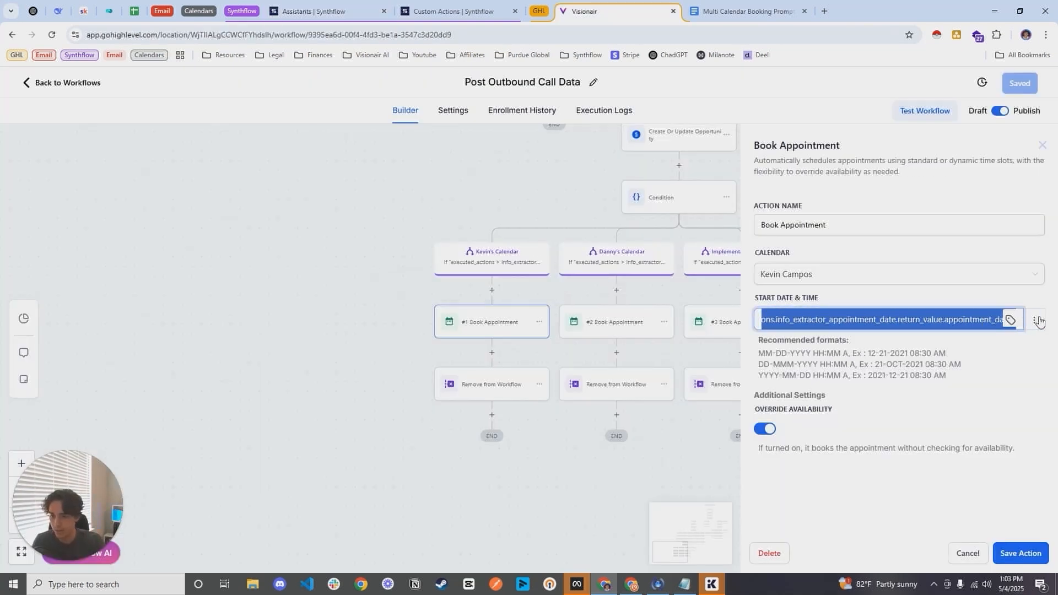
pyautogui.click(911, 307)
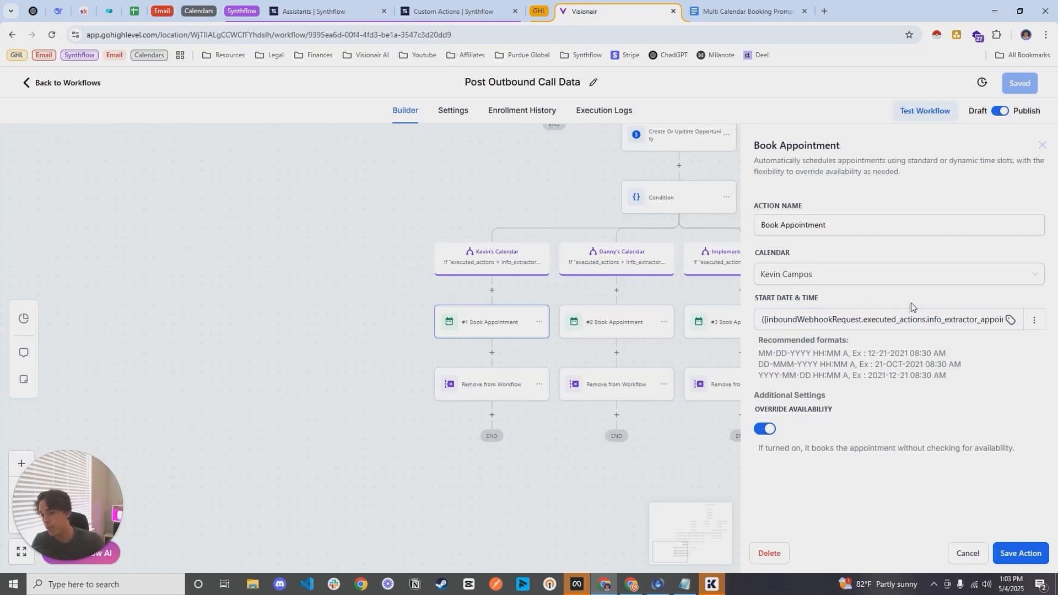
# Step: Replace the start date and time with the Inbound Webhook Trigger value executed_actions > info_extractor_appointment_date > return_value > appointment_date, and save the action
pyautogui.click(907, 319)
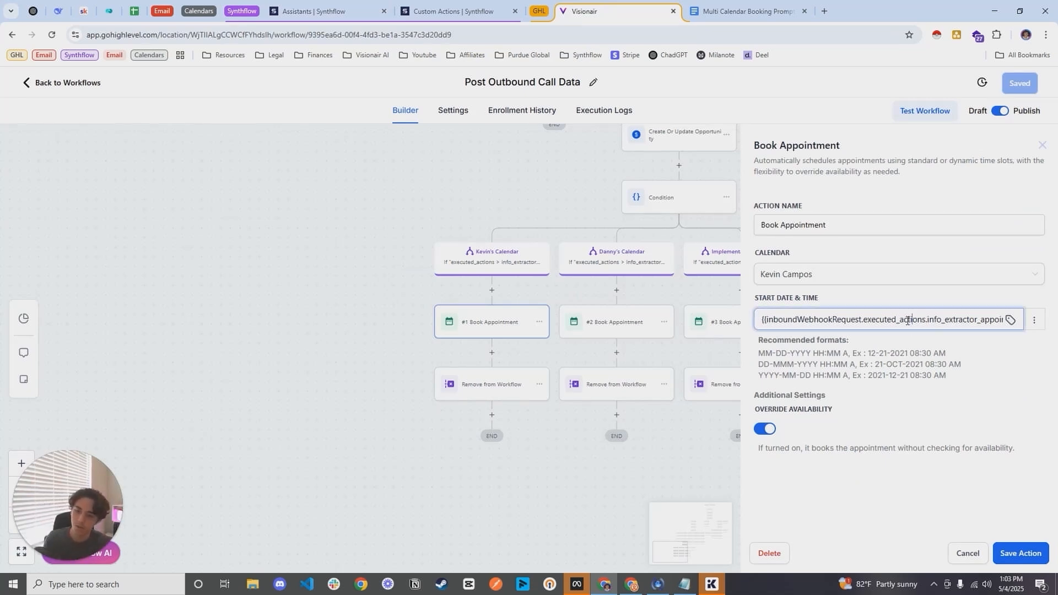
pyautogui.hotkey('ctrl', 'a')
pyautogui.press('BackSpace')
pyautogui.click(1012, 319)
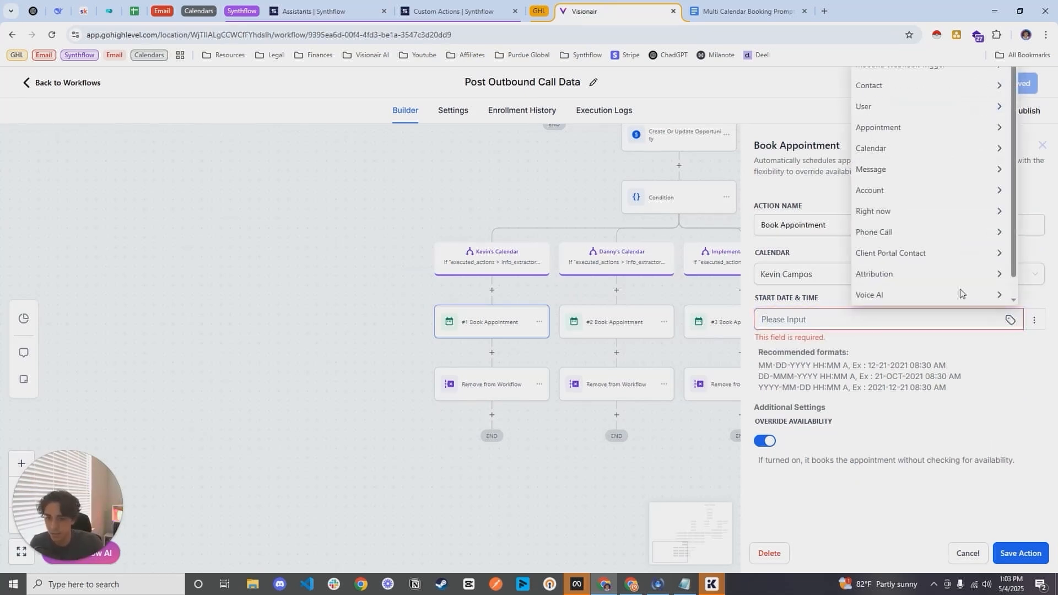
pyautogui.click(961, 72)
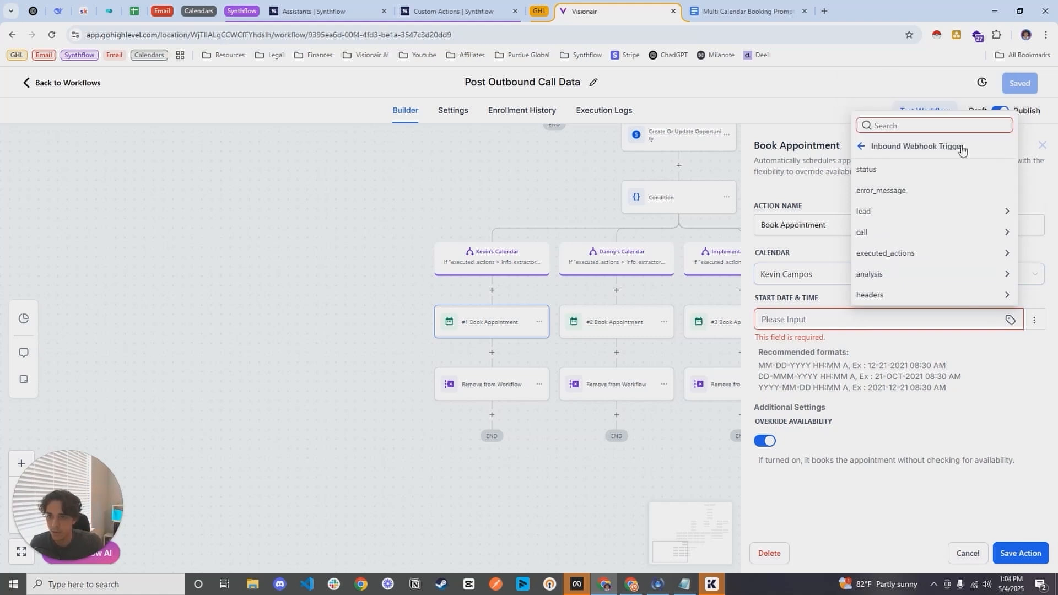
pyautogui.click(897, 256)
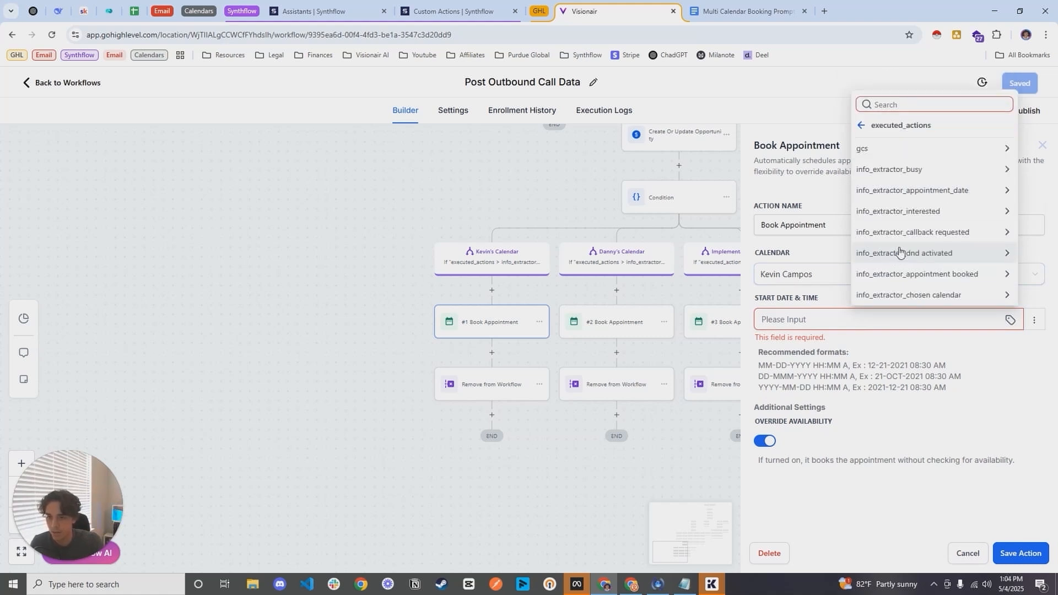
pyautogui.click(931, 190)
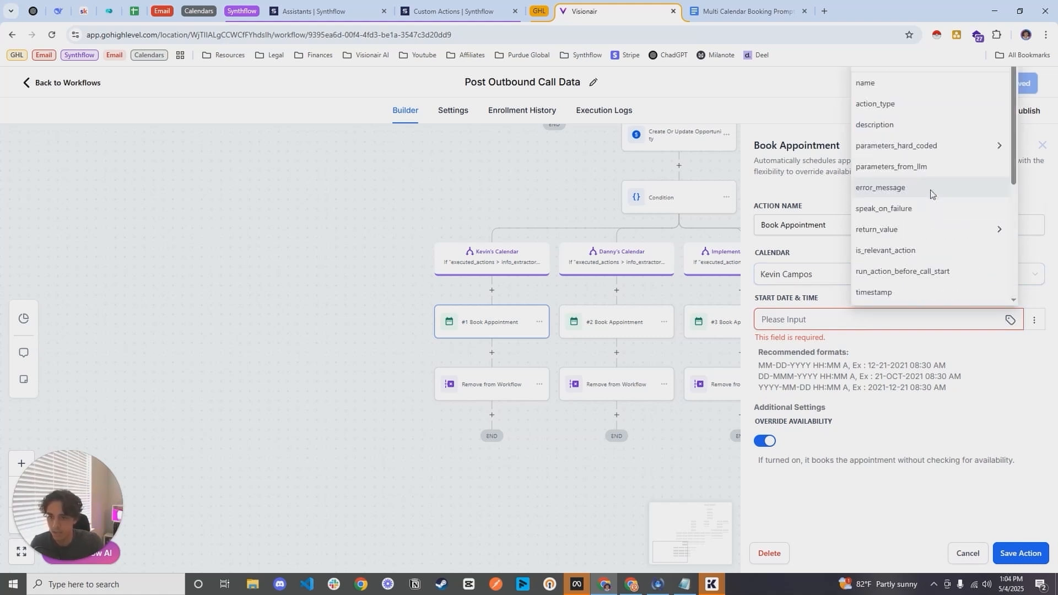
pyautogui.click(897, 233)
pyautogui.click(877, 295)
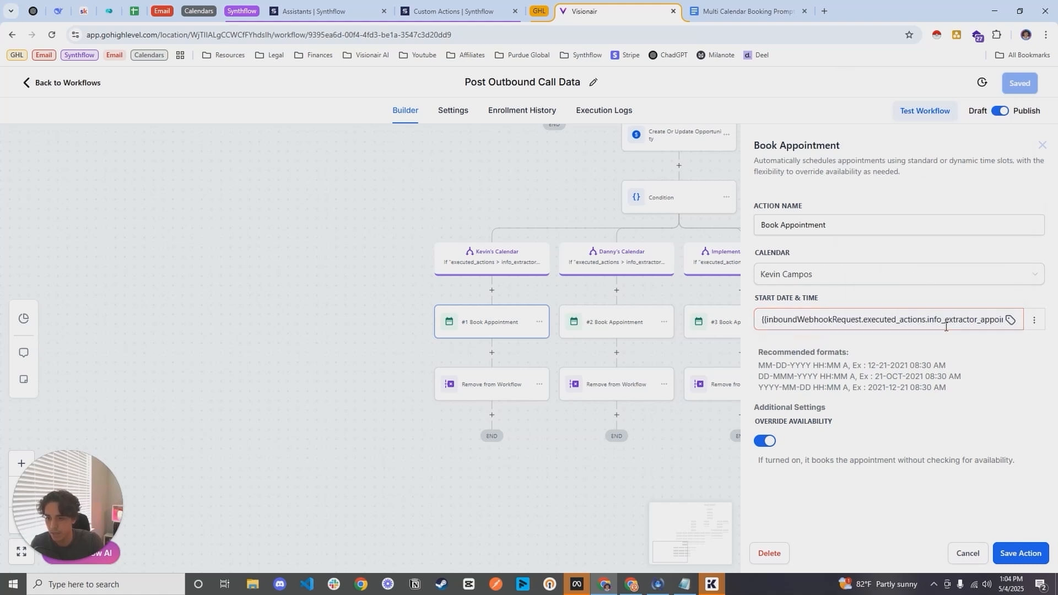
pyautogui.click(1020, 553)
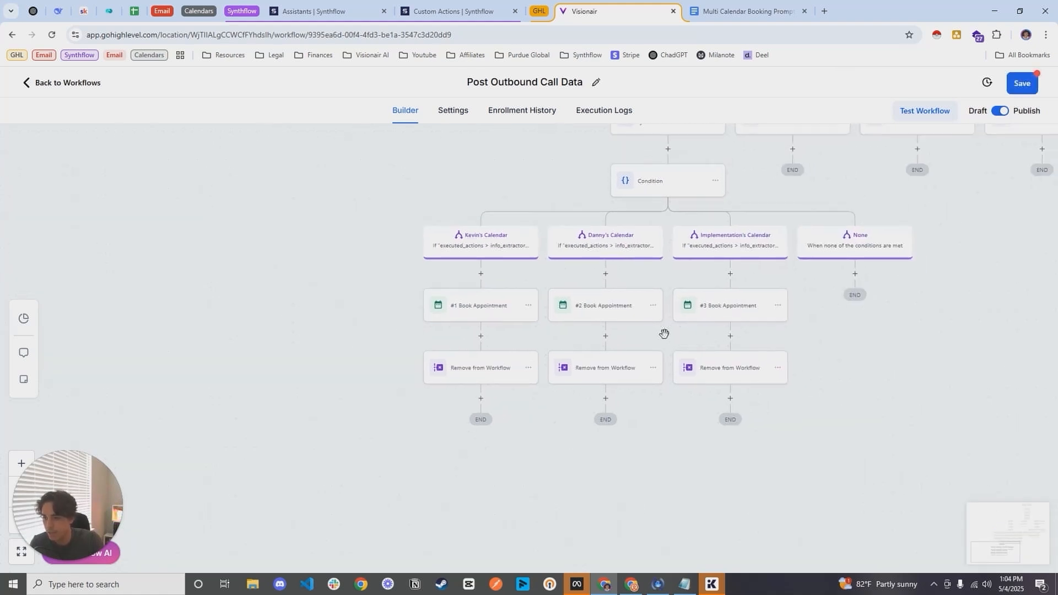
# Step: Reopen the first branch's Book Appointment action, check its start date and override availability settings, and close it by saving
pyautogui.click(466, 310)
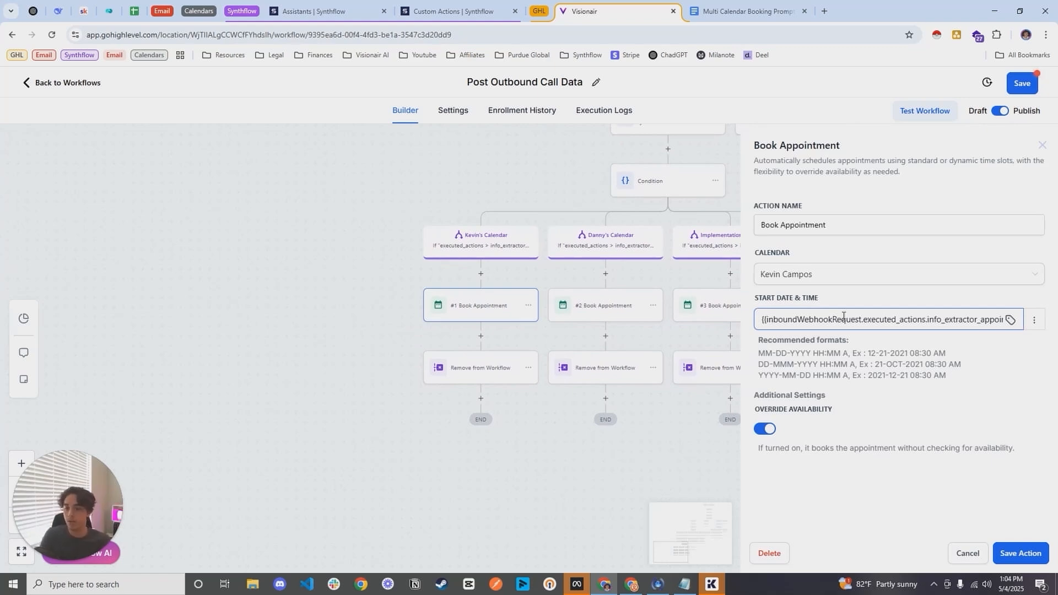
pyautogui.moveTo(766, 419); pyautogui.dragTo(834, 414)
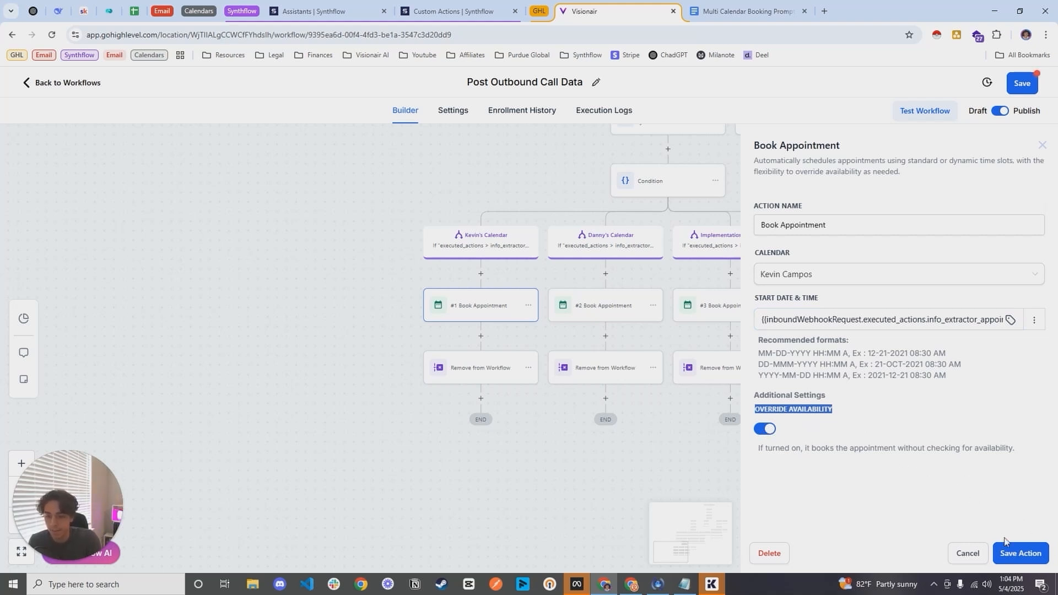
pyautogui.click(1018, 553)
# Step: Save the Post Outbound Call Data workflow and look over its call outcome and calendar branches
pyautogui.moveTo(556, 308); pyautogui.dragTo(439, 419)
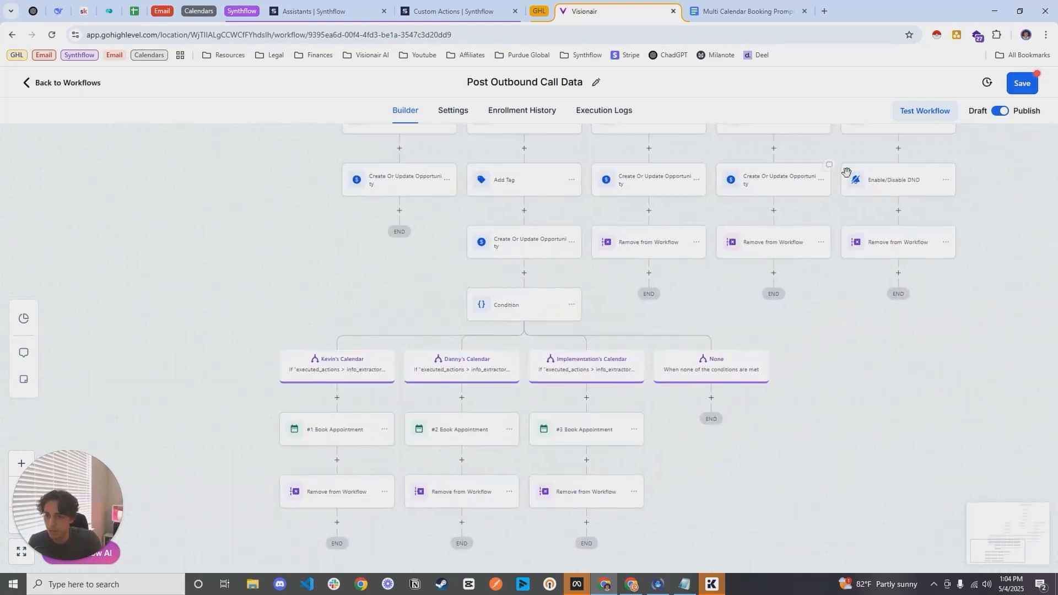
pyautogui.click(1023, 83)
pyautogui.moveTo(753, 201); pyautogui.dragTo(706, 326)
pyautogui.scroll(-3, 662, 312)
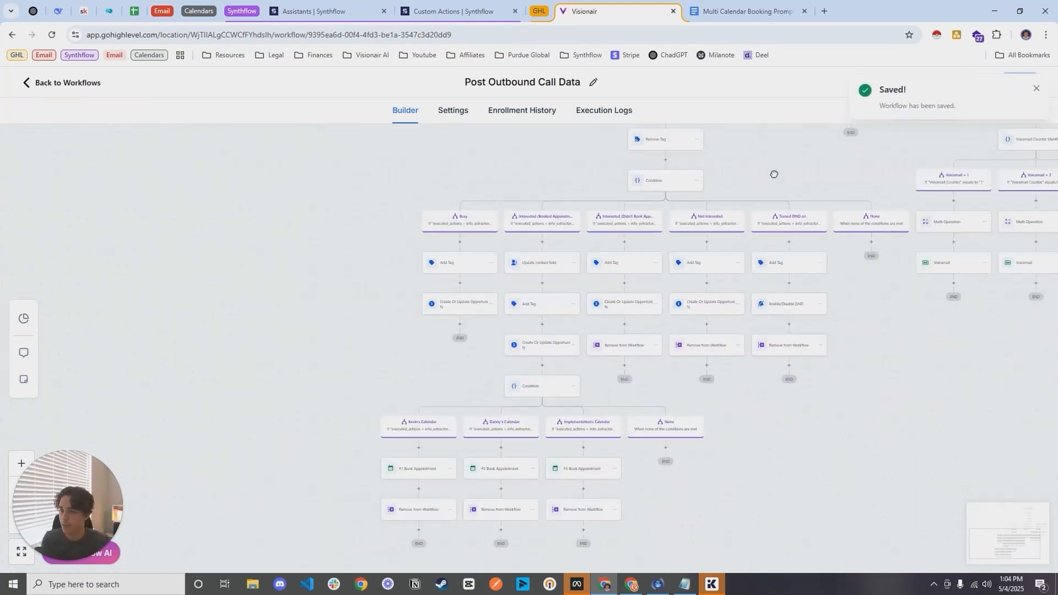
pyautogui.scroll(-2, 619, 282)
pyautogui.moveTo(619, 281); pyautogui.dragTo(598, 293)
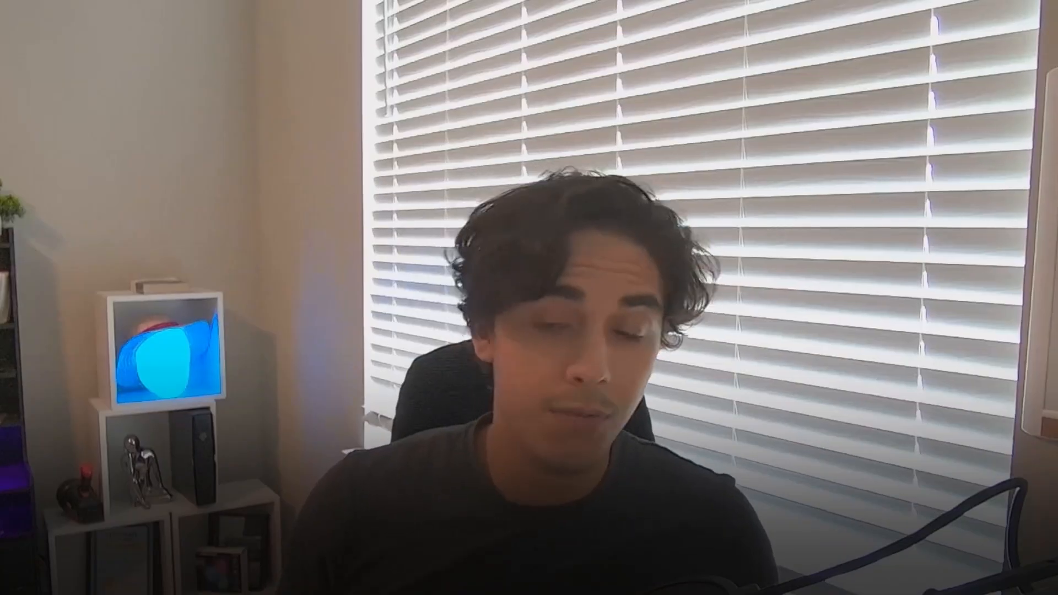